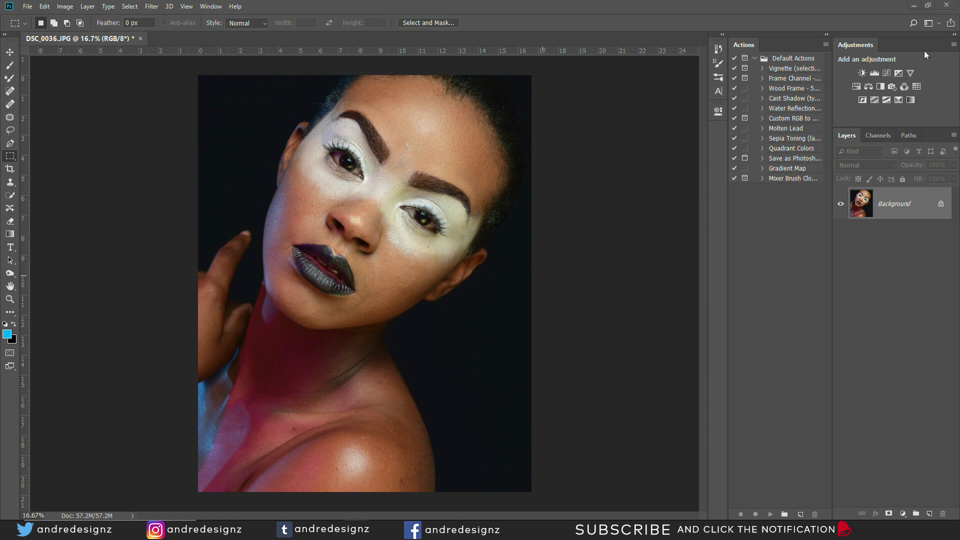
Clear all existing actions, including the Default Actions set
{"action": "left_click", "coordinate": [216, 8]}
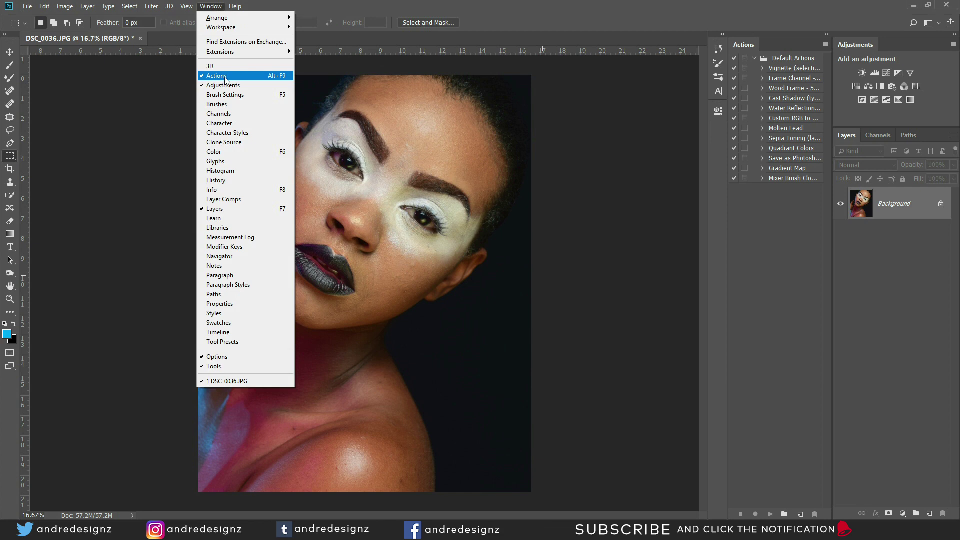
{"action": "left_click", "coordinate": [745, 211]}
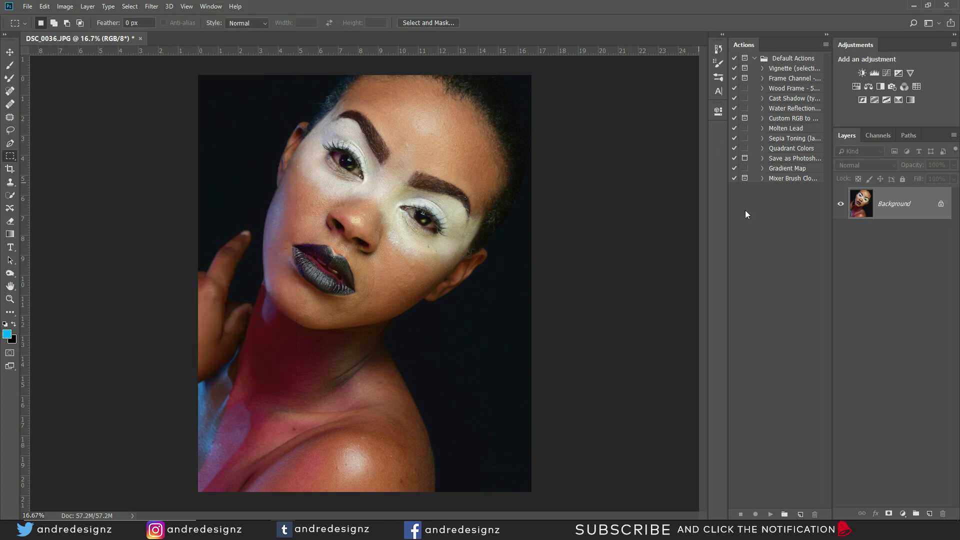
{"action": "left_click", "coordinate": [826, 44]}
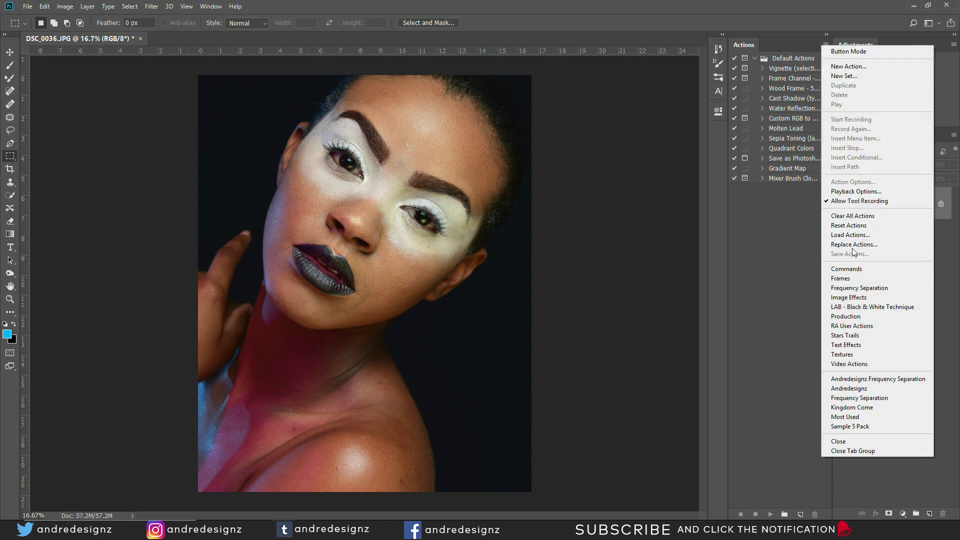
{"action": "left_click", "coordinate": [845, 216]}
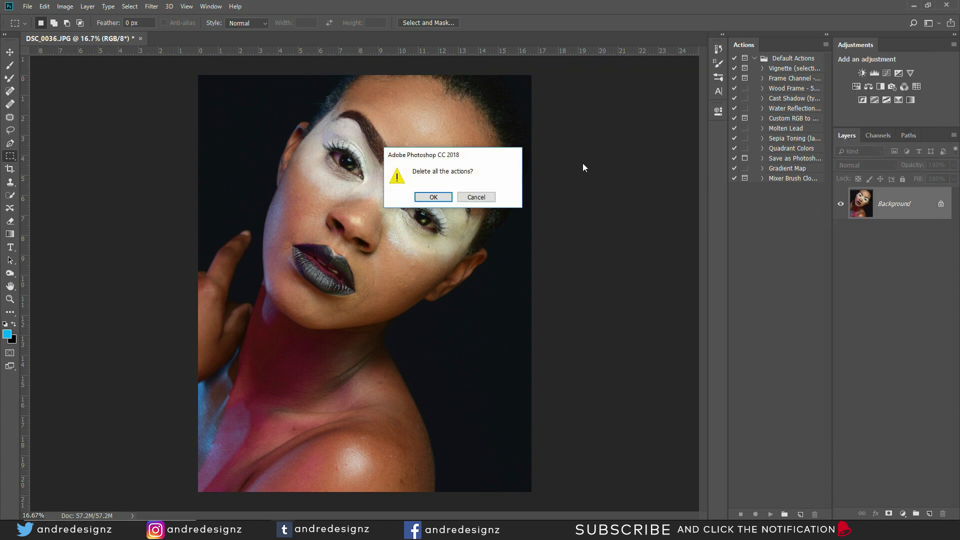
{"action": "left_click", "coordinate": [436, 192]}
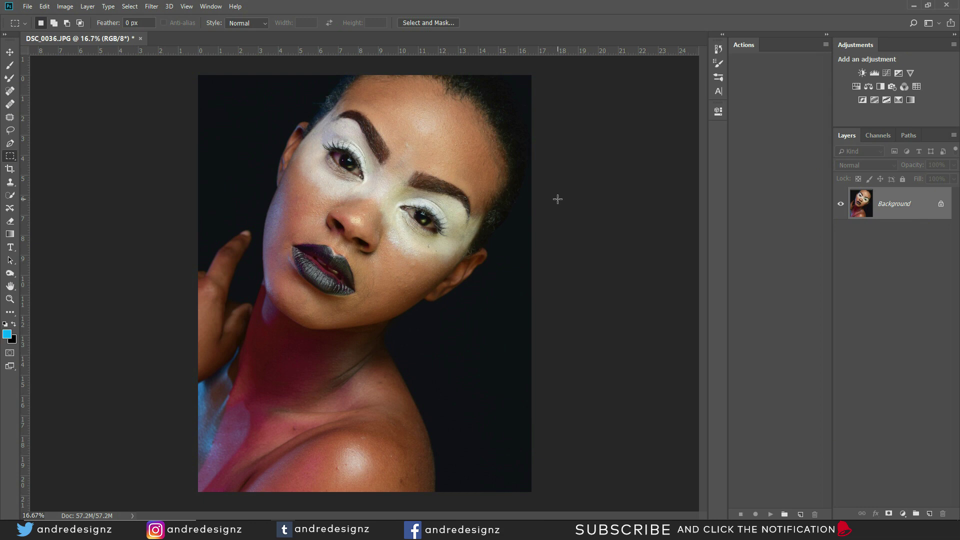
Check the image's colour mode and bit depth
{"action": "left_click", "coordinate": [130, 7]}
{"action": "mouse_move", "coordinate": [89, 10]}
{"action": "left_click", "coordinate": [131, 7]}
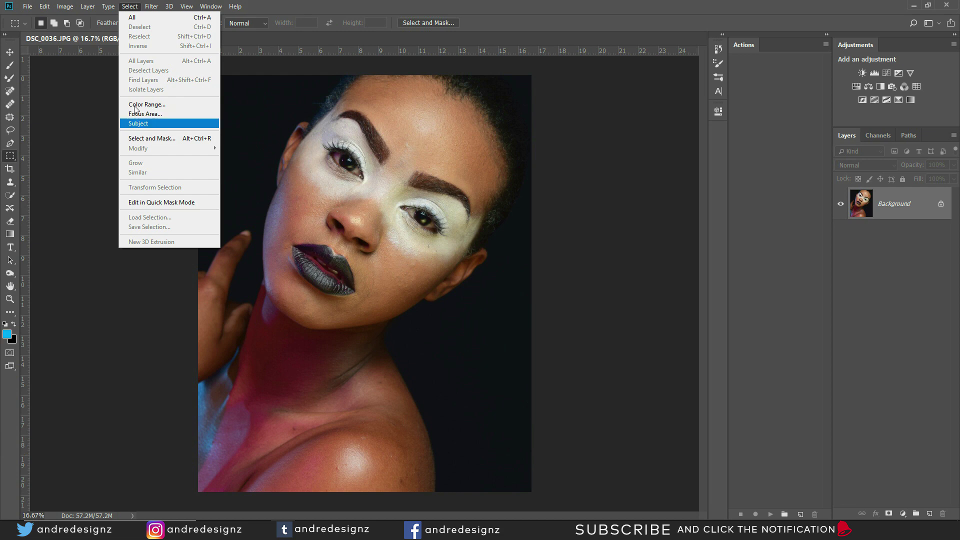
{"action": "key", "text": "Left"}
{"action": "left_click", "coordinate": [56, 125]}
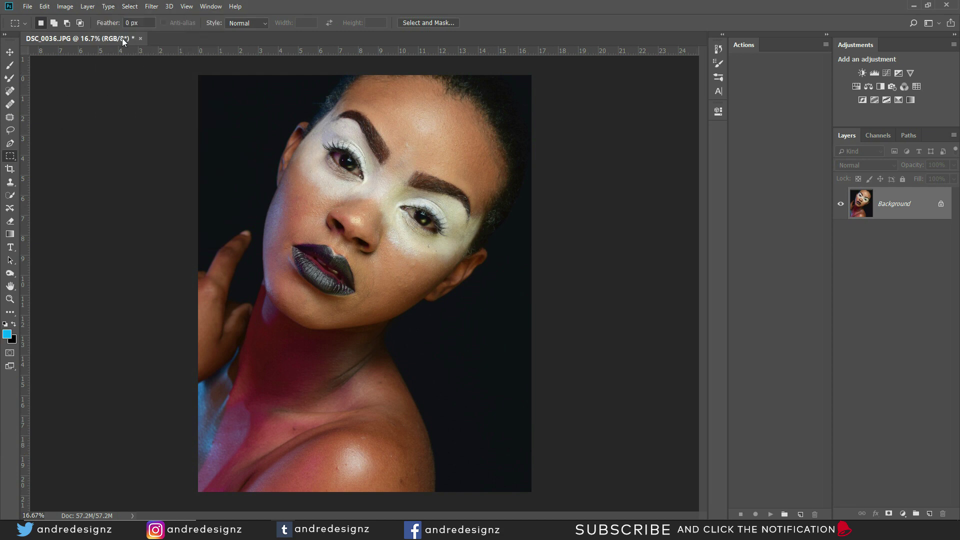
{"action": "left_click", "coordinate": [108, 6]}
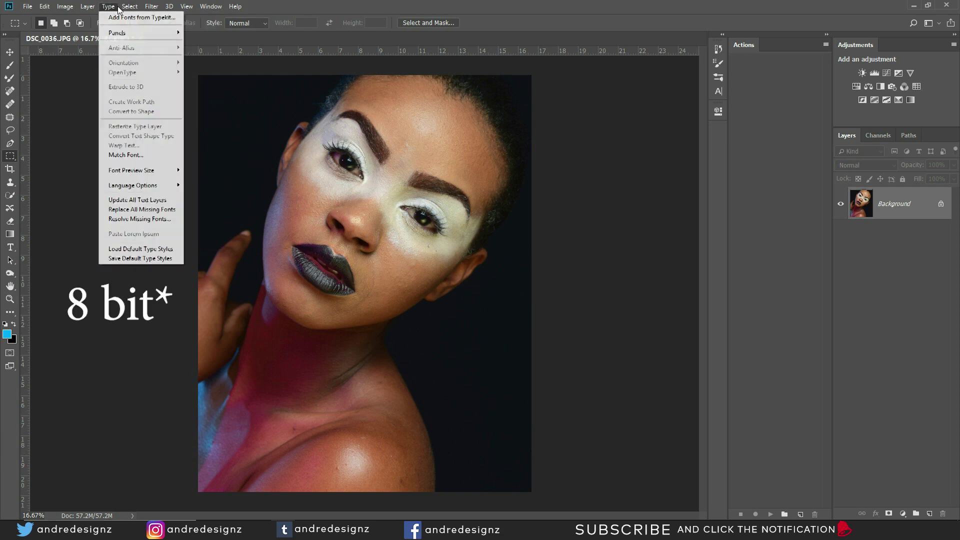
{"action": "left_click", "coordinate": [400, 166]}
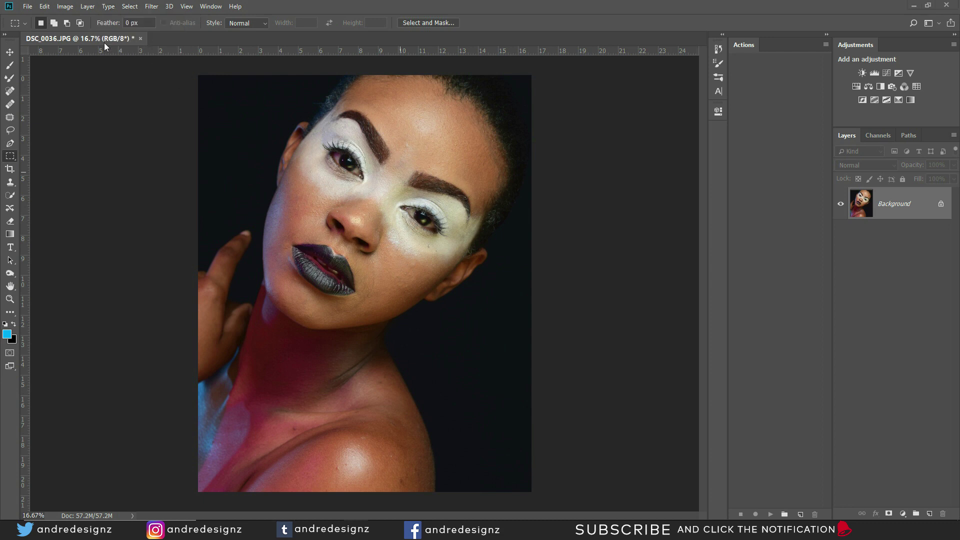
{"action": "left_click", "coordinate": [72, 9]}
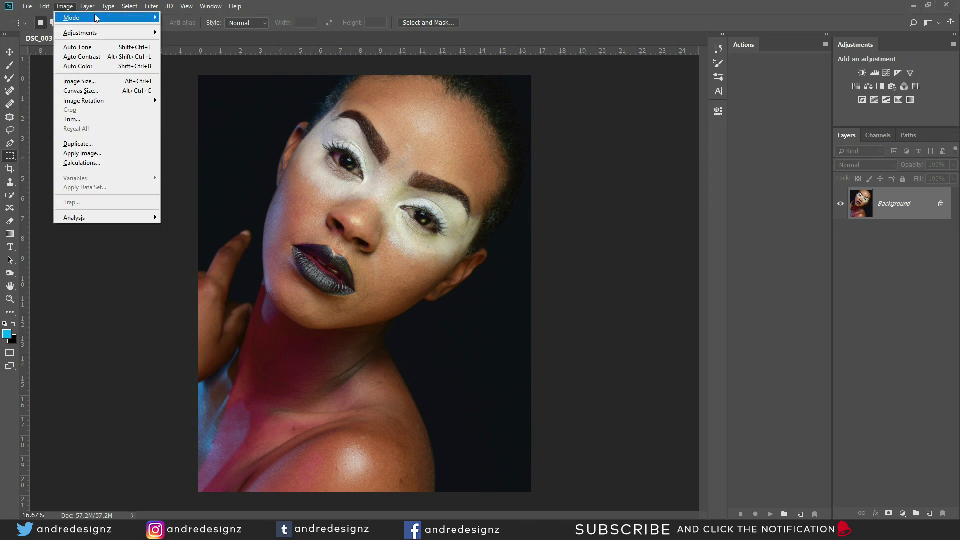
{"action": "mouse_move", "coordinate": [105, 17]}
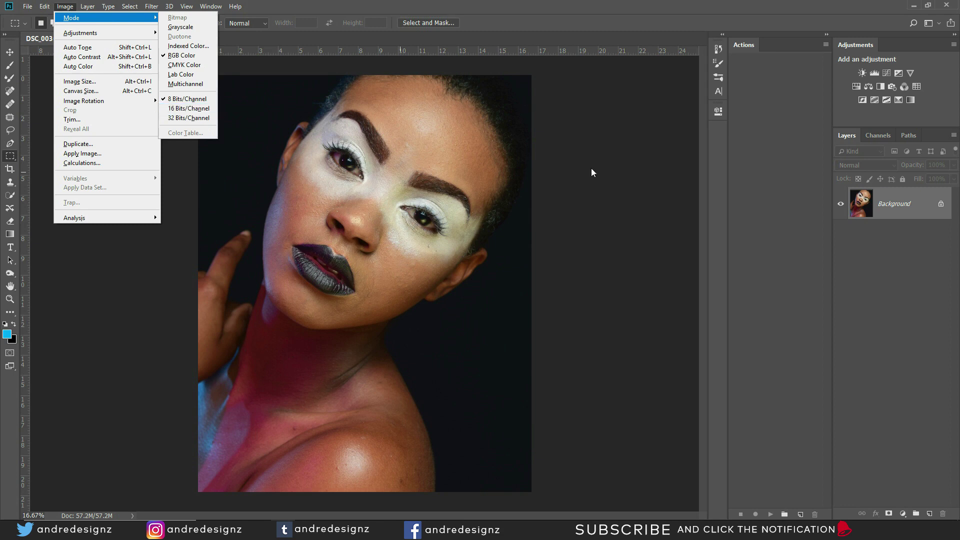
{"action": "left_click", "coordinate": [609, 167]}
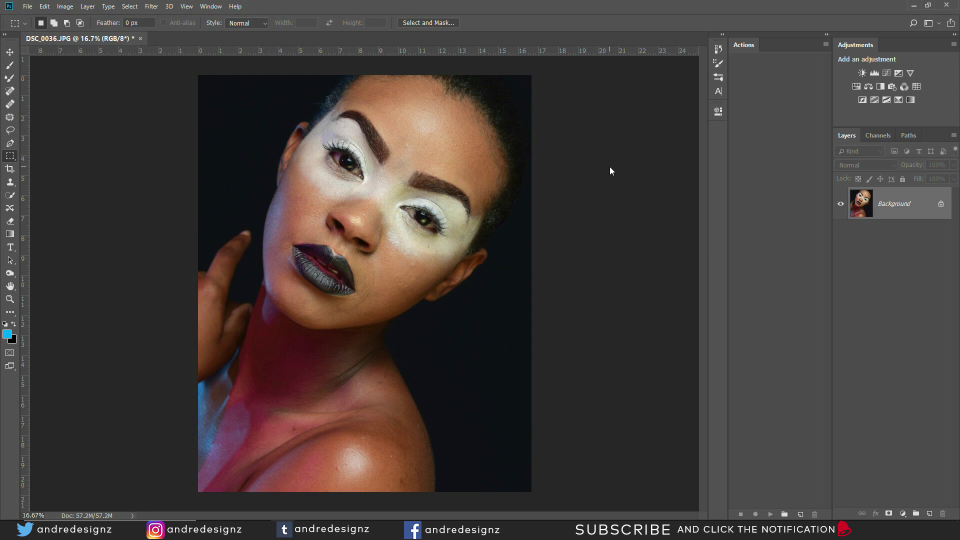
Create a new action set named Frequency Separation
{"action": "left_click", "coordinate": [784, 515]}
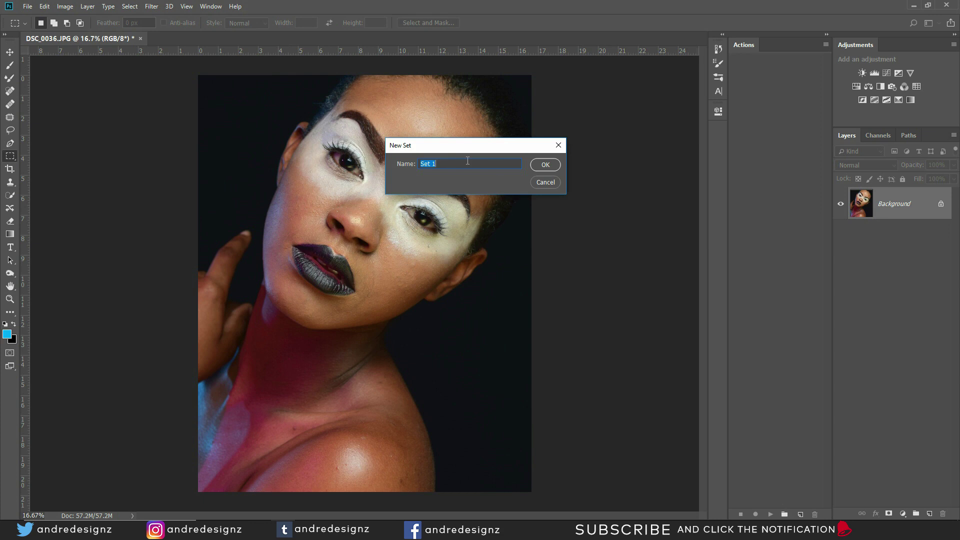
{"action": "type", "text": "Frequency Separation 8bit"}
{"action": "left_click_drag", "start_coordinate": [495, 165], "coordinate": [479, 169]}
{"action": "key", "text": "BackSpace"}
{"action": "left_click", "coordinate": [539, 164]}
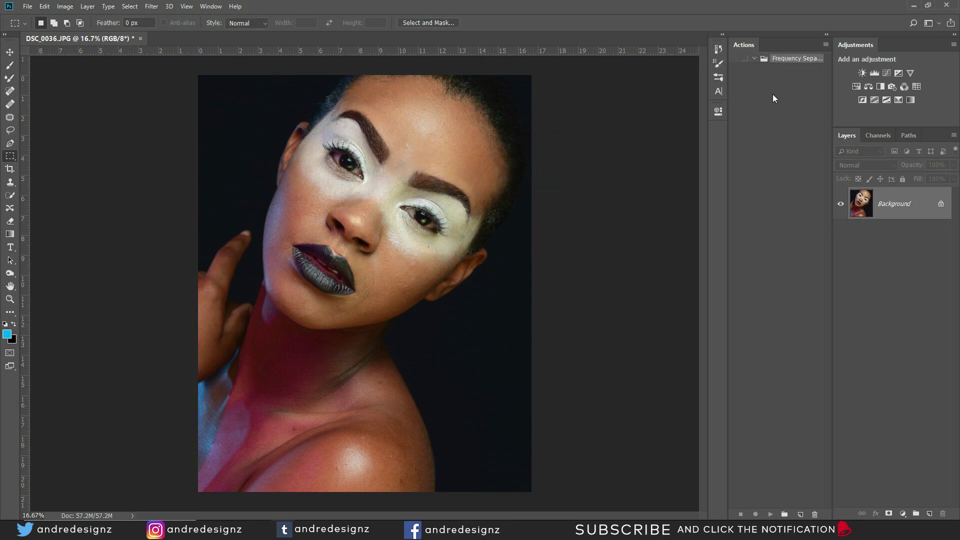
Create an action named Frequency Separation 8bit in the Frequency Separation set, coloured Red with no function key, and start recording
{"action": "left_click", "coordinate": [801, 515]}
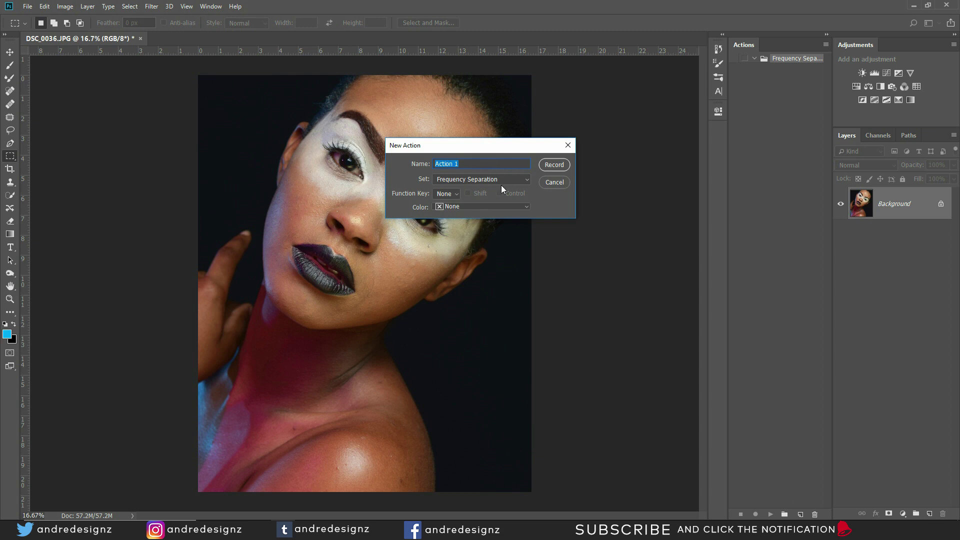
{"action": "type", "text": "Frequency Separation 8bit"}
{"action": "left_click", "coordinate": [457, 208]}
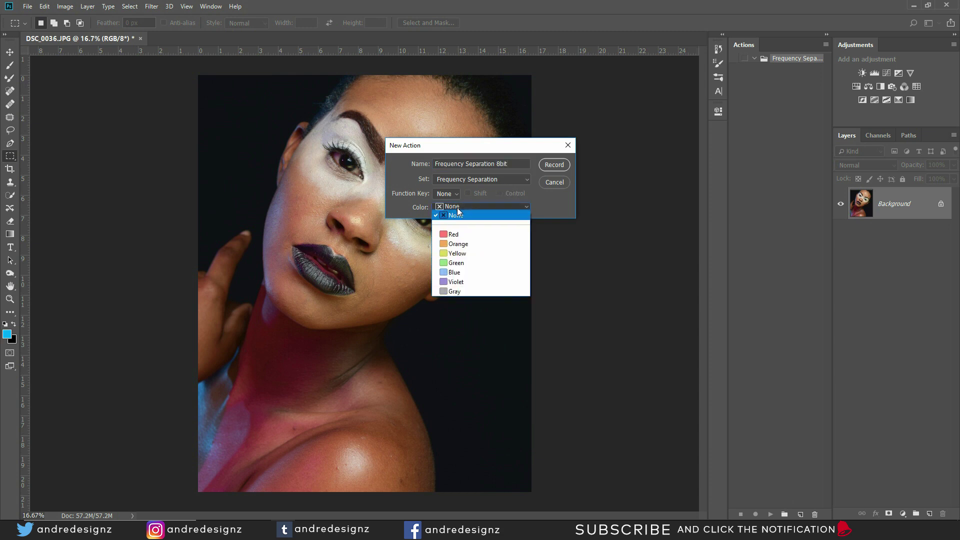
{"action": "left_click", "coordinate": [469, 234]}
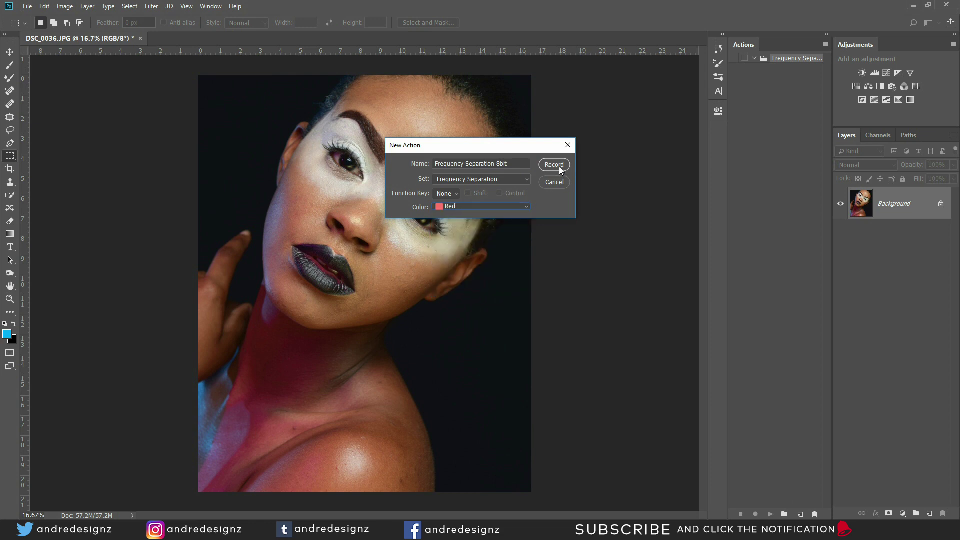
{"action": "left_click", "coordinate": [446, 194]}
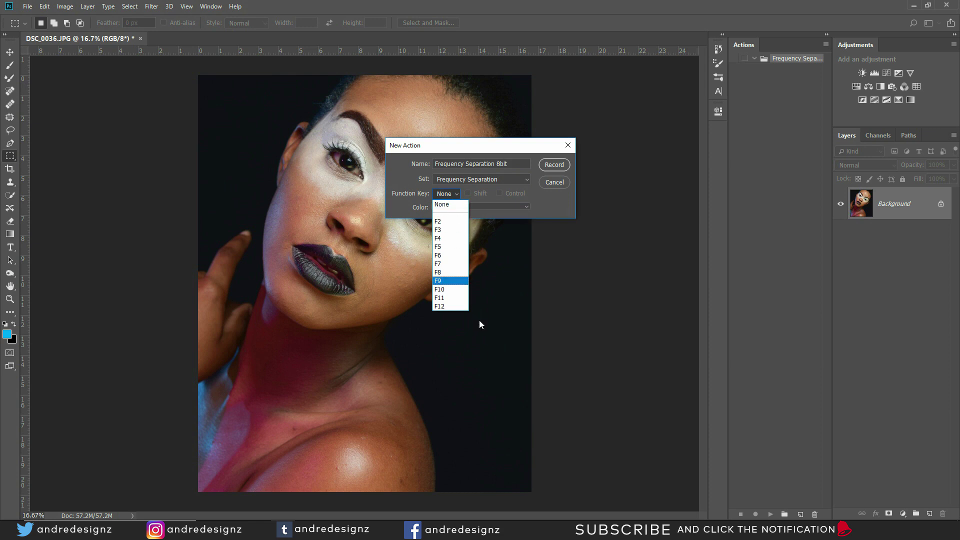
{"action": "left_click", "coordinate": [564, 165]}
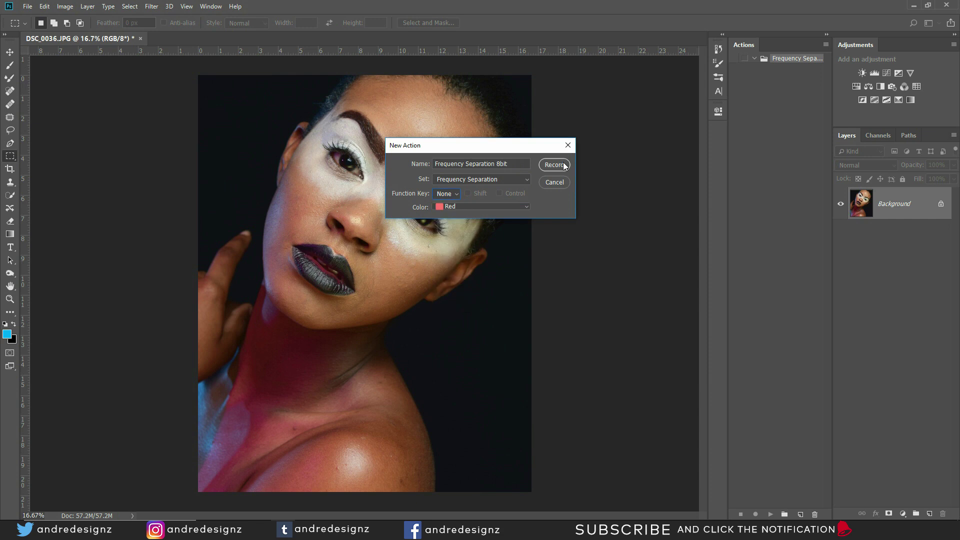
{"action": "left_click", "coordinate": [554, 165]}
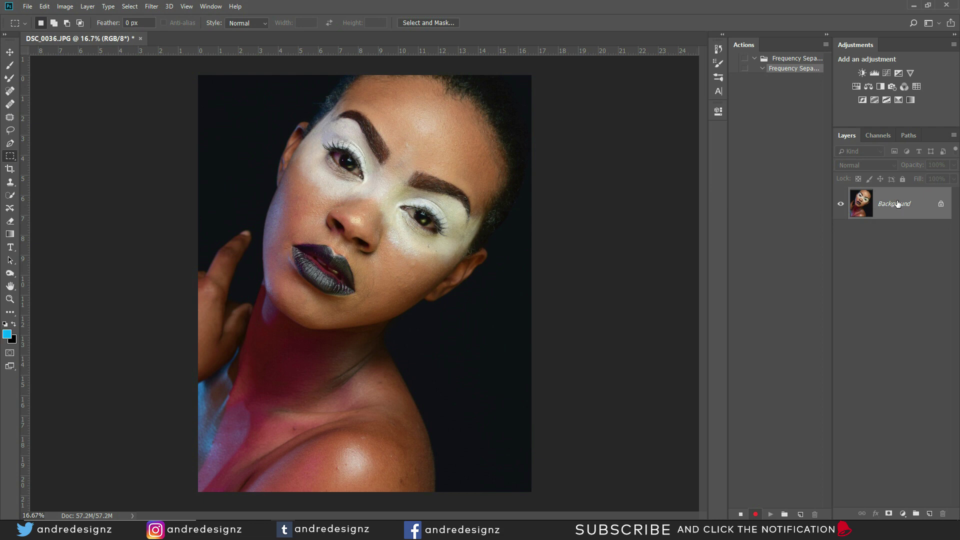
Duplicate the Background layer twice and rename the topmost copy High Frequency
{"action": "left_click_drag", "start_coordinate": [897, 203], "coordinate": [929, 514]}
{"action": "left_click_drag", "start_coordinate": [912, 214], "coordinate": [929, 516]}
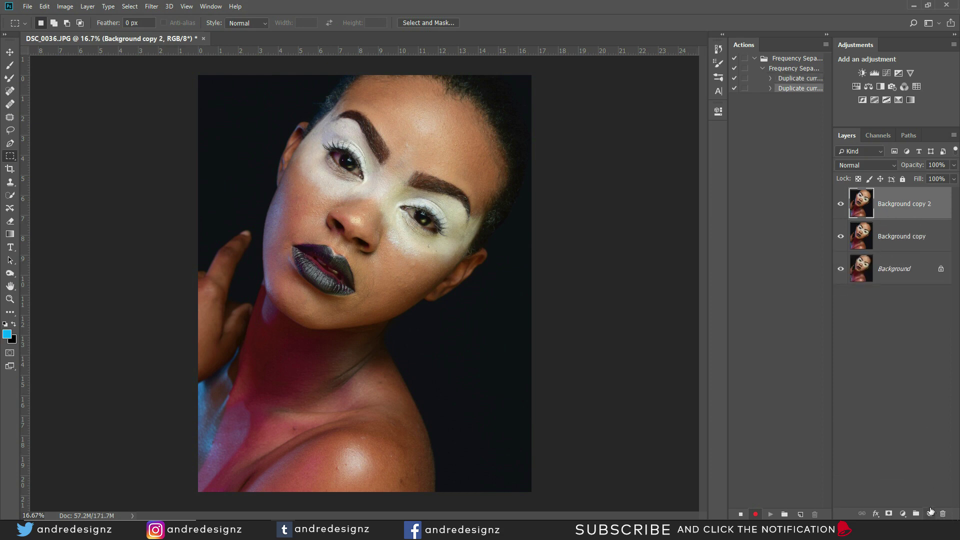
{"action": "double_click", "coordinate": [903, 204]}
{"action": "type", "text": "High"}
{"action": "key", "text": "ctrl+v"}
{"action": "key", "text": "BackSpace"}
{"action": "key", "text": "BackSpace"}
{"action": "key", "text": "BackSpace"}
{"action": "key", "text": "BackSpace"}
{"action": "key", "text": "BackSpace"}
{"action": "key", "text": "BackSpace"}
{"action": "key", "text": "BackSpace"}
{"action": "key", "text": "BackSpace"}
{"action": "key", "text": "BackSpace"}
{"action": "key", "text": "BackSpace"}
{"action": "key", "text": "BackSpace"}
{"action": "key", "text": "BackSpace"}
{"action": "key", "text": "BackSpace"}
{"action": "key", "text": "BackSpace"}
{"action": "key", "text": "BackSpace"}
{"action": "key", "text": "Return"}
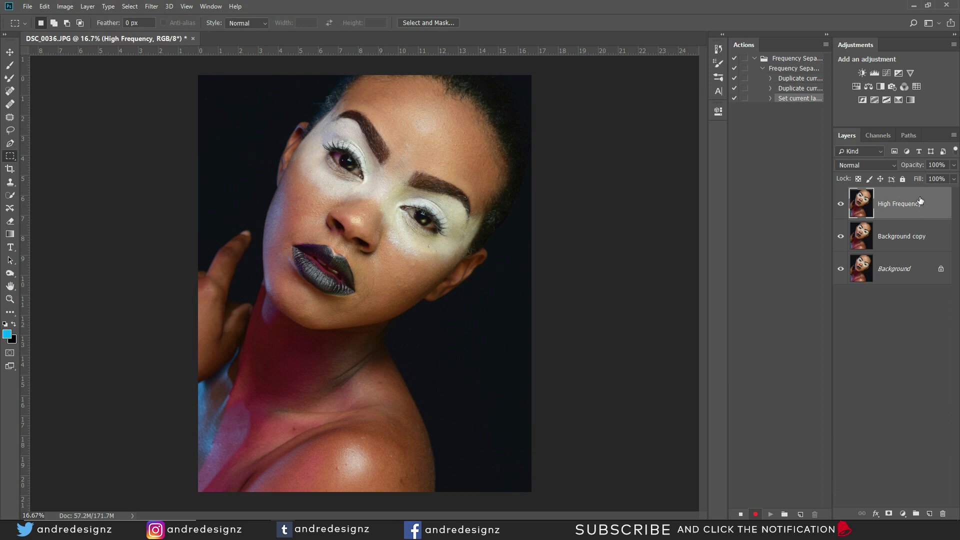
Rename the Background copy layer as Low Frequency
{"action": "double_click", "coordinate": [922, 236]}
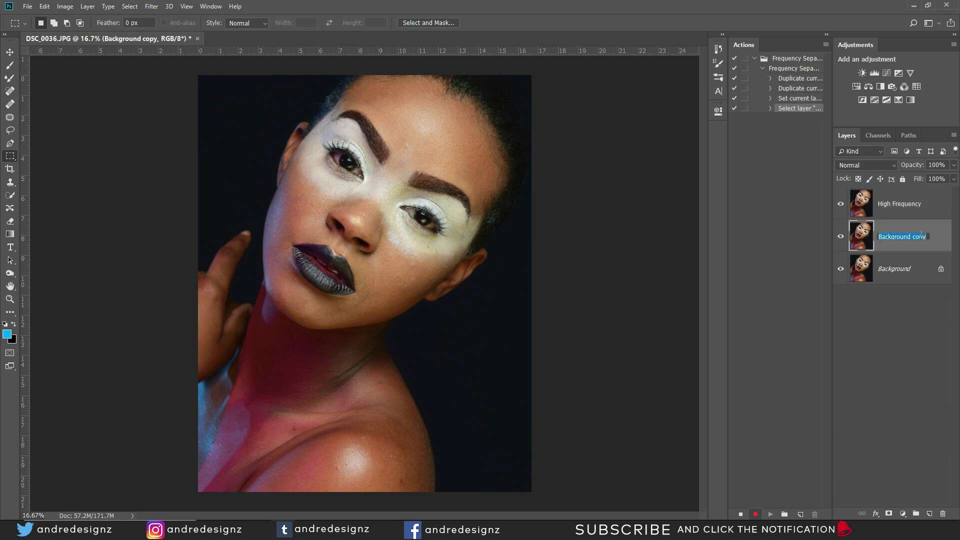
{"action": "key", "text": "ctrl+v"}
{"action": "key", "text": "ctrl+a"}
{"action": "type", "text": "Low Frequency"}
{"action": "key", "text": "Return"}
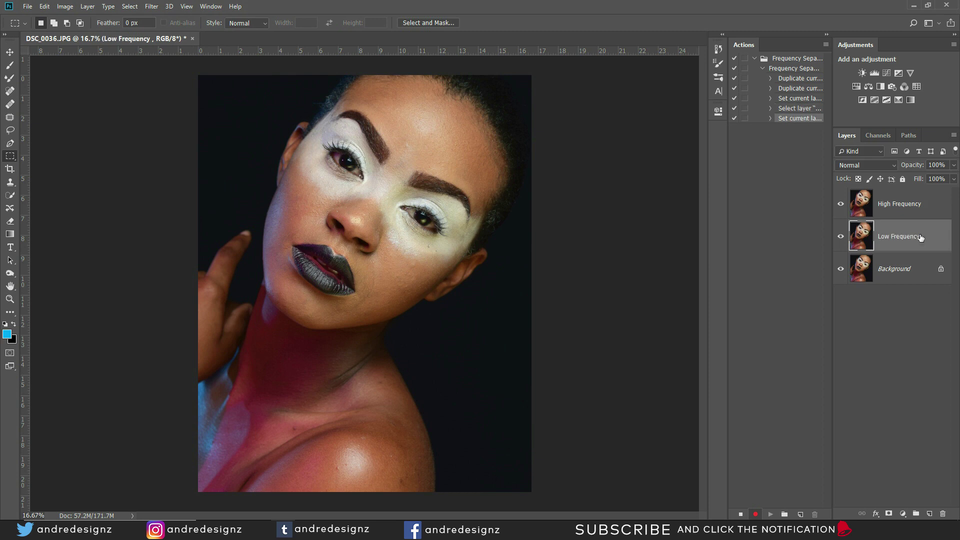
Add an empty layer directly above Low Frequency and name it Tone
{"action": "left_click", "coordinate": [929, 514]}
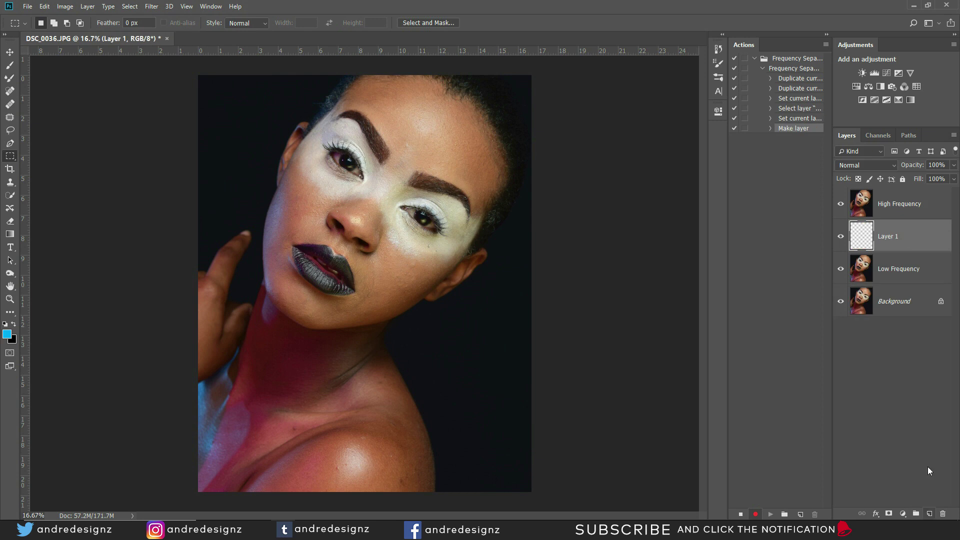
{"action": "double_click", "coordinate": [885, 236]}
{"action": "type", "text": "Tone"}
{"action": "key", "text": "Return"}
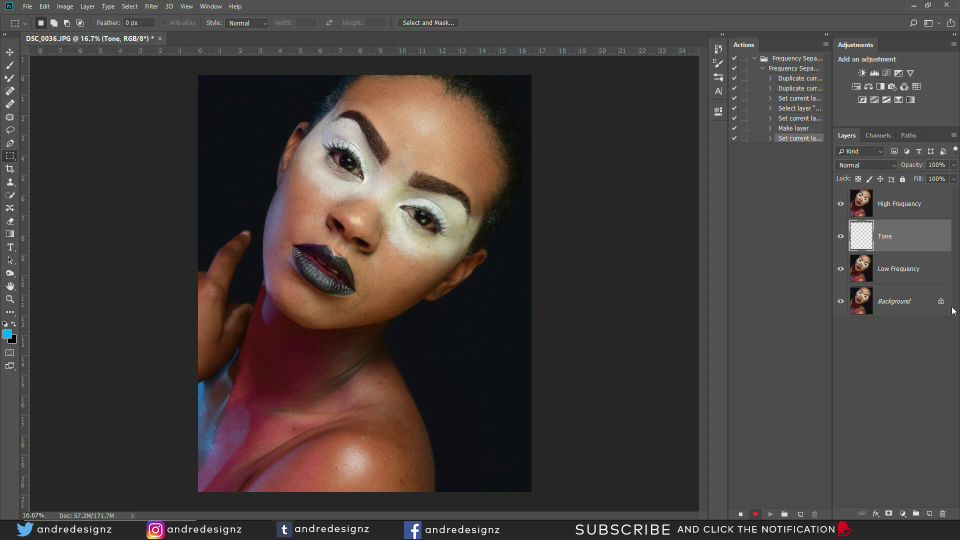
Select the Low Frequency layer and hide the High Frequency layer
{"action": "left_click", "coordinate": [919, 200]}
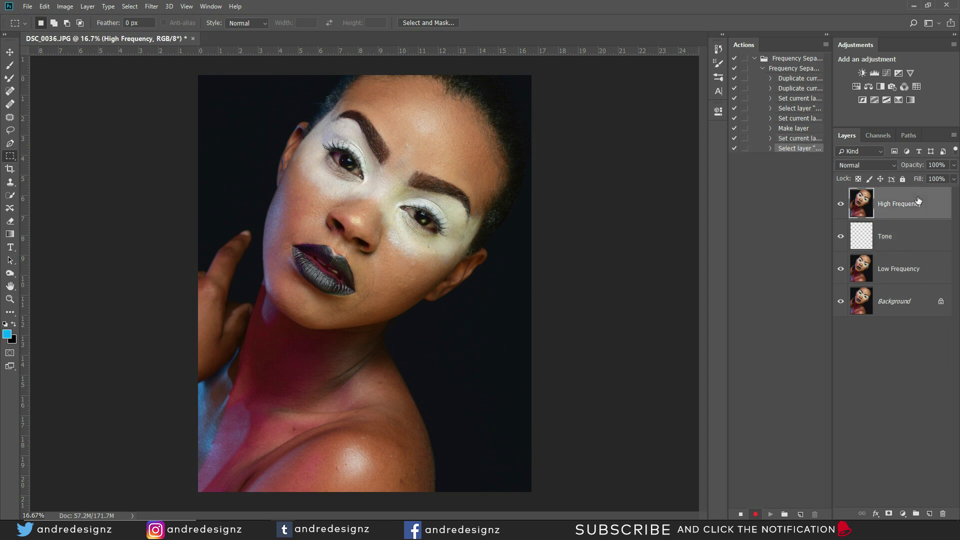
{"action": "left_click", "coordinate": [897, 271]}
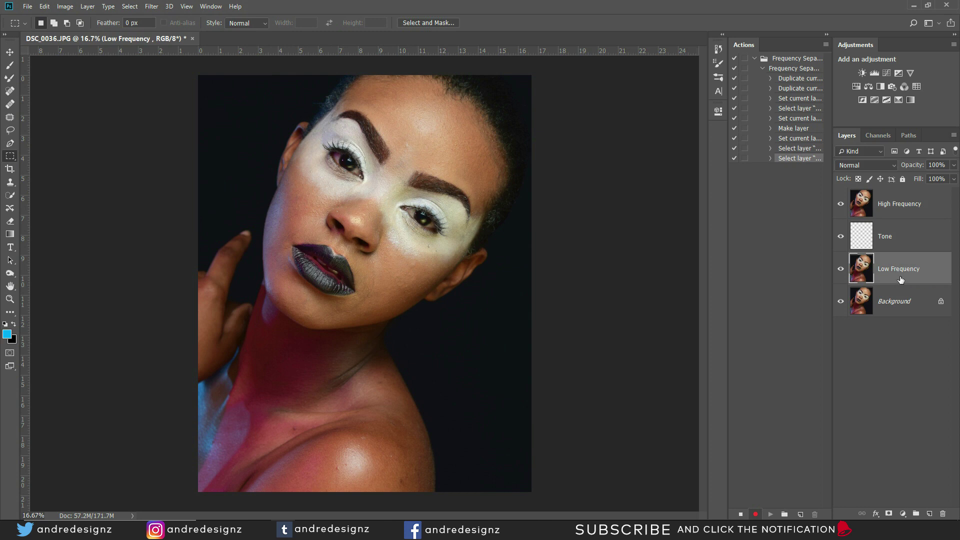
{"action": "left_click", "coordinate": [841, 205]}
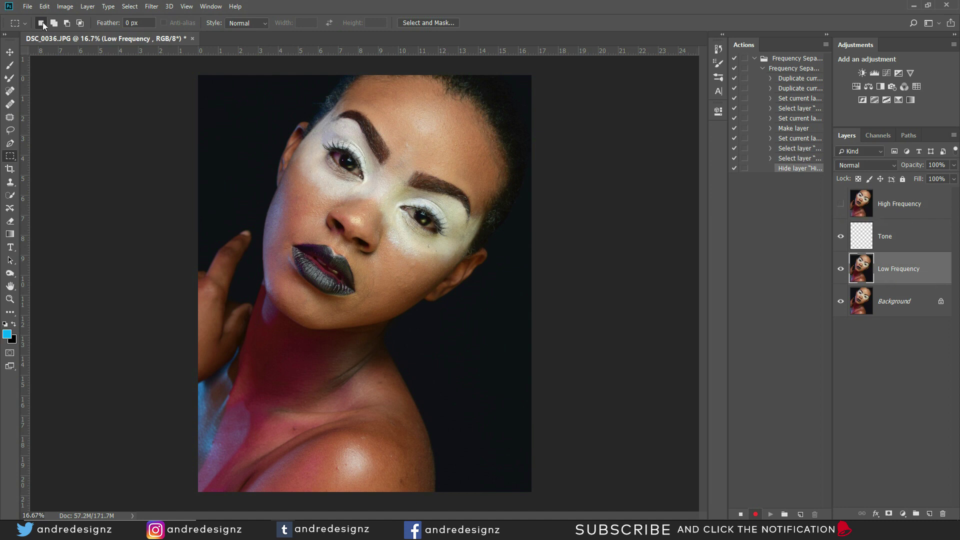
Apply a Gaussian Blur of 10 pixels to the Low Frequency layer and enable the dialog pause for that recorded step
{"action": "left_click", "coordinate": [151, 6]}
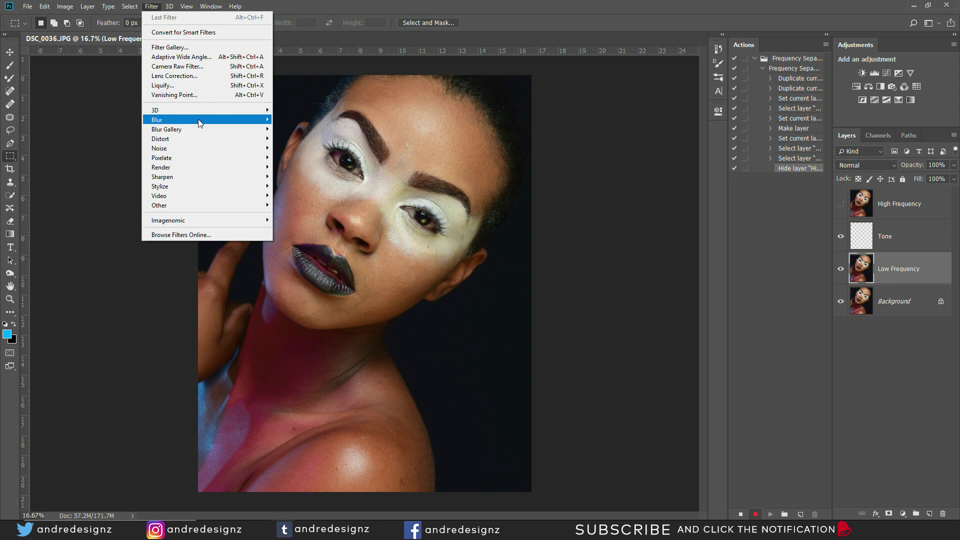
{"action": "mouse_move", "coordinate": [200, 123]}
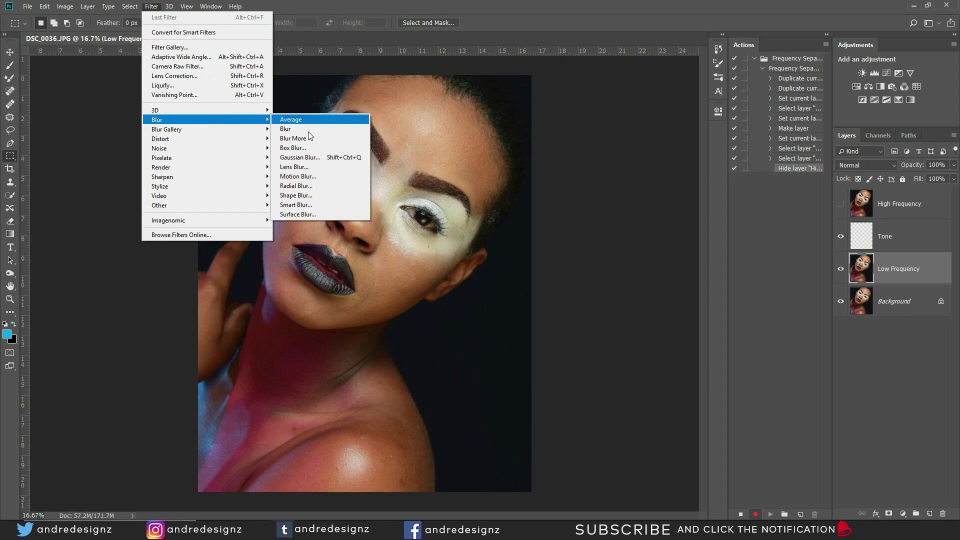
{"action": "left_click", "coordinate": [337, 159]}
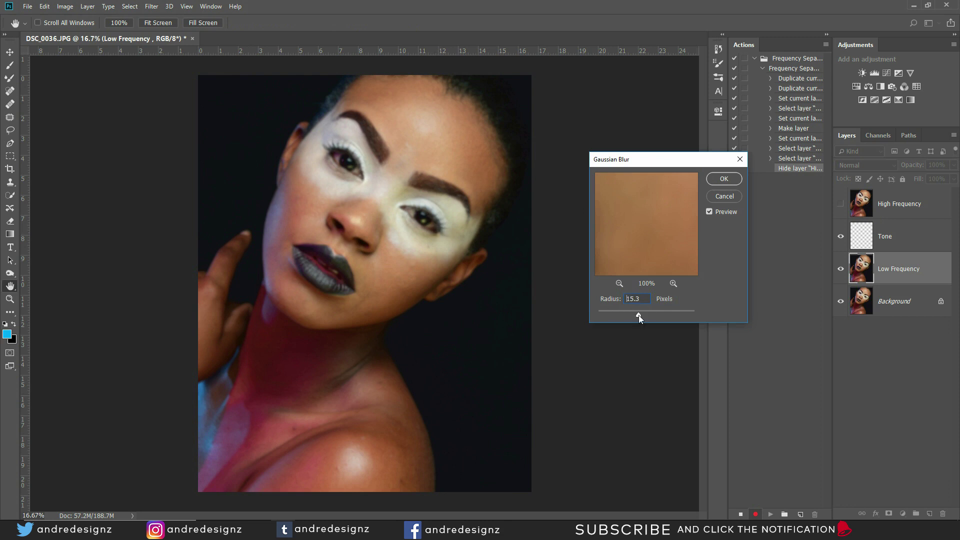
{"action": "left_click_drag", "start_coordinate": [634, 318], "coordinate": [633, 317]}
{"action": "type", "text": "10"}
{"action": "left_click", "coordinate": [724, 179]}
{"action": "key", "text": "m"}
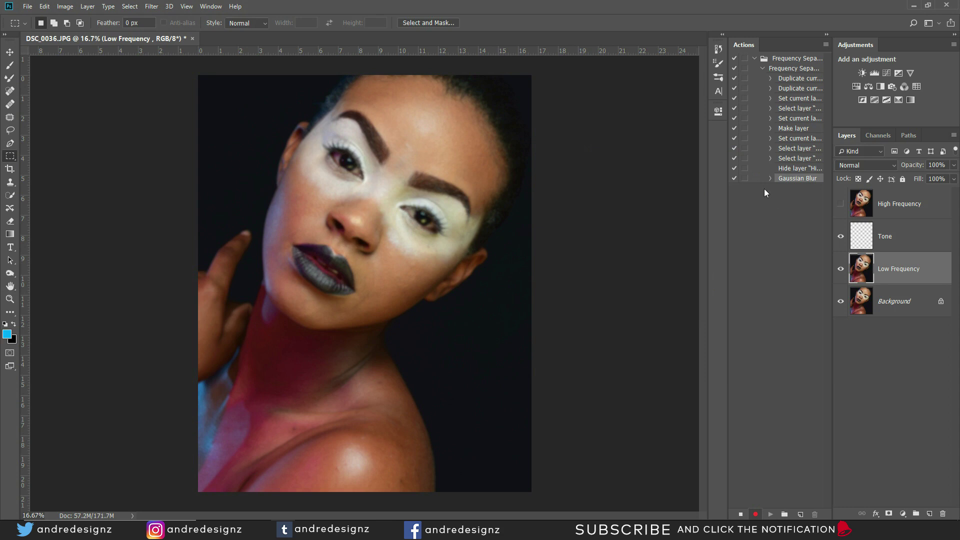
{"action": "left_click", "coordinate": [744, 179]}
Show the High Frequency layer again and make it the active layer
{"action": "left_click", "coordinate": [841, 204]}
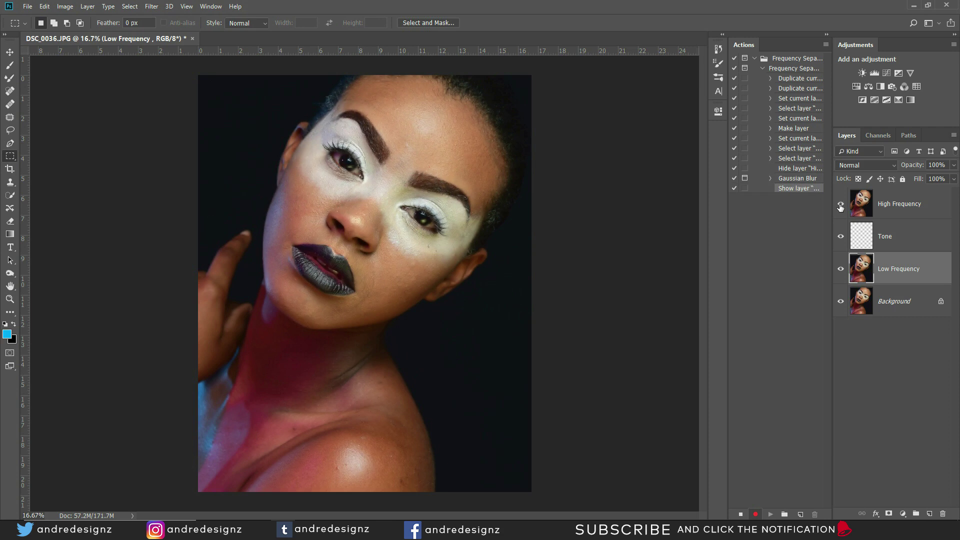
{"action": "left_click", "coordinate": [67, 9]}
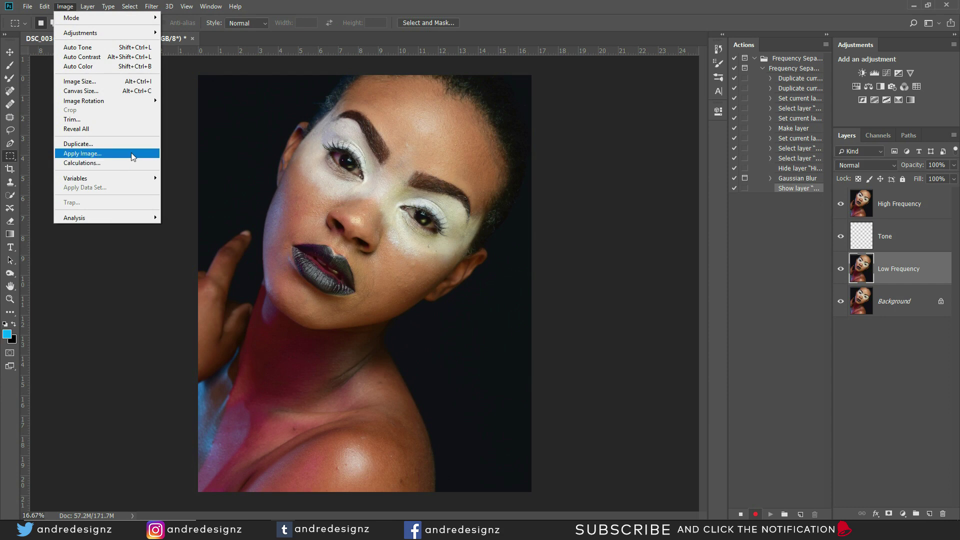
{"action": "left_click", "coordinate": [926, 214]}
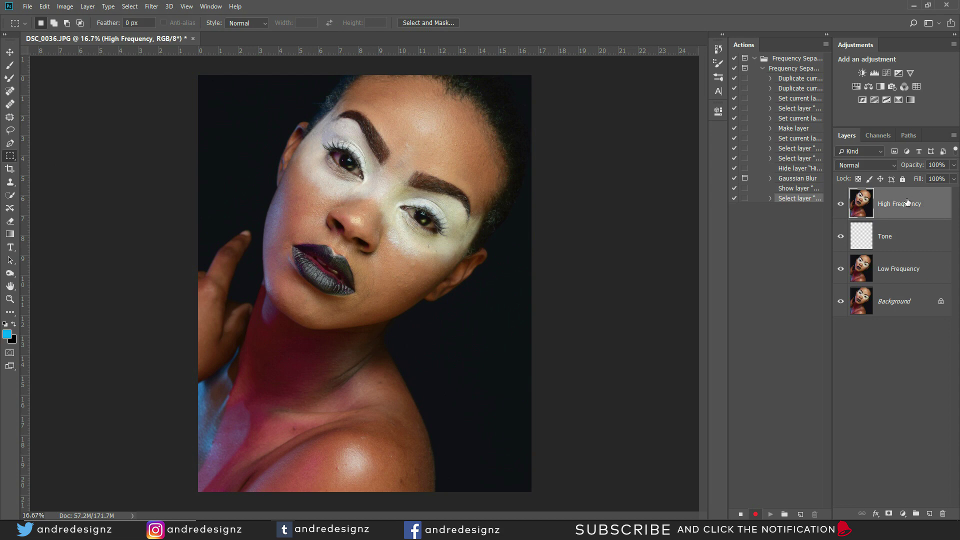
Run Apply Image on the High Frequency layer with Low Frequency as source layer, Subtract blending, scale 2 and offset 128
{"action": "left_click", "coordinate": [70, 7]}
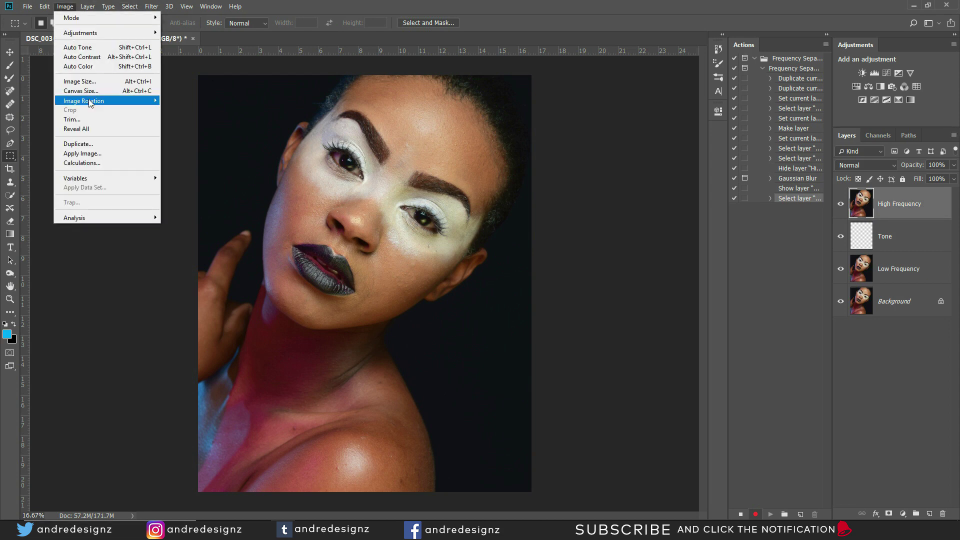
{"action": "left_click", "coordinate": [118, 153]}
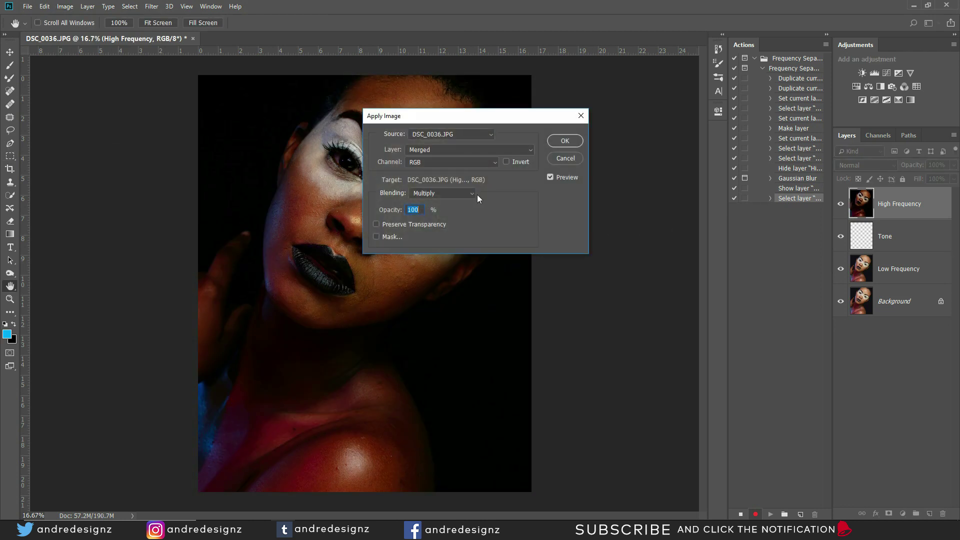
{"action": "left_click", "coordinate": [457, 150]}
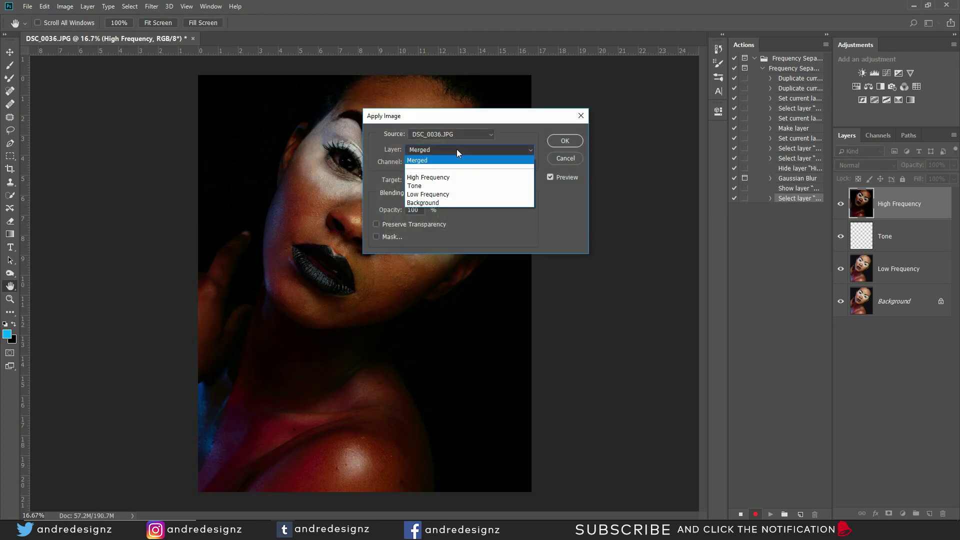
{"action": "left_click", "coordinate": [449, 195]}
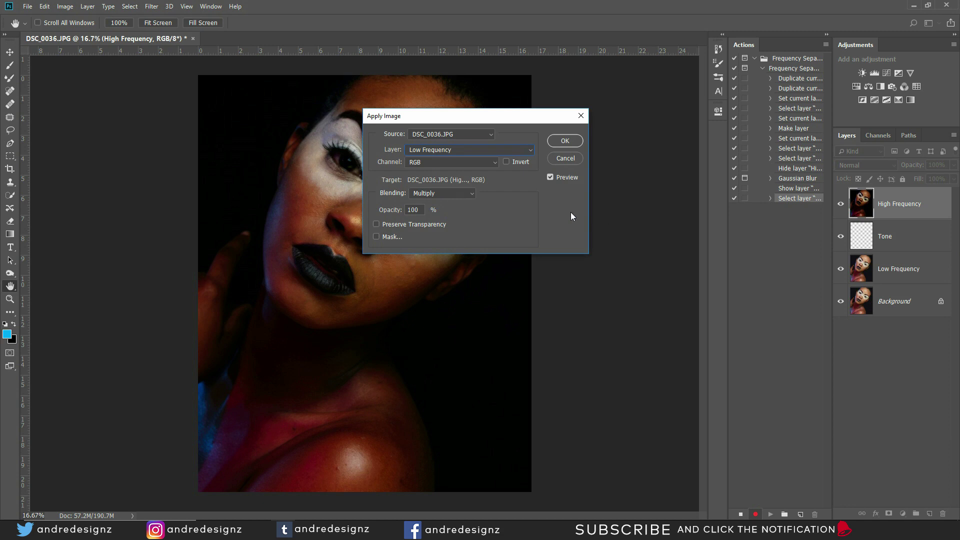
{"action": "left_click", "coordinate": [457, 193]}
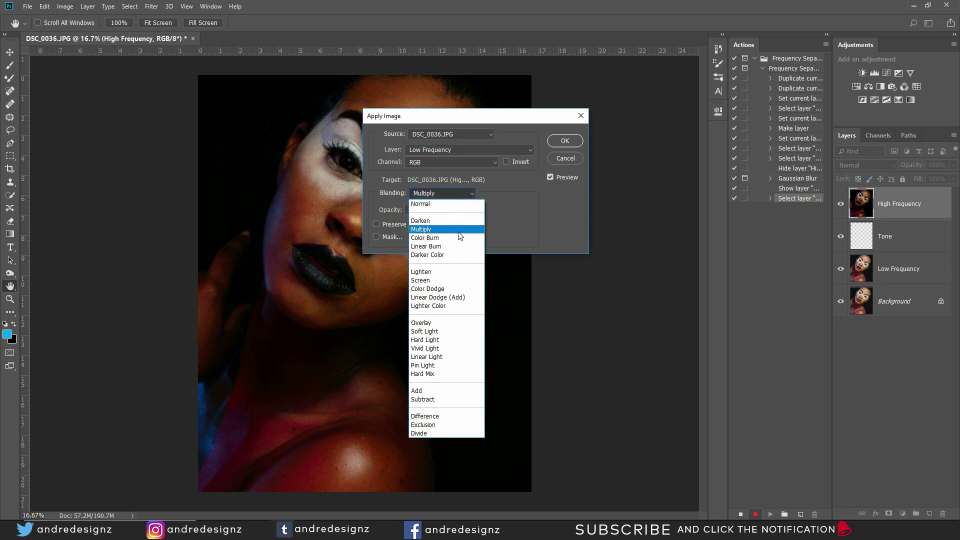
{"action": "left_click", "coordinate": [443, 400]}
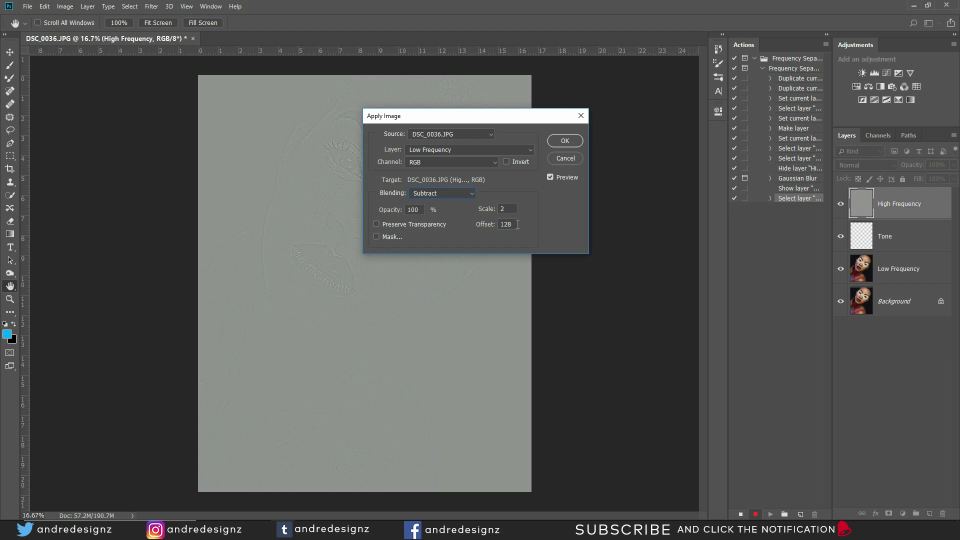
{"action": "left_click", "coordinate": [573, 140]}
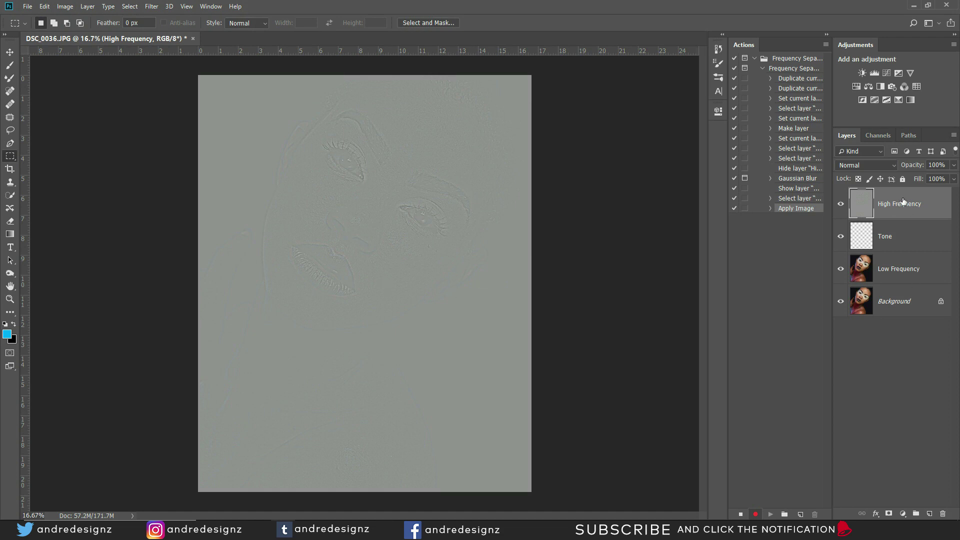
Set the High Frequency layer's blend mode to Linear Light
{"action": "left_click", "coordinate": [881, 167]}
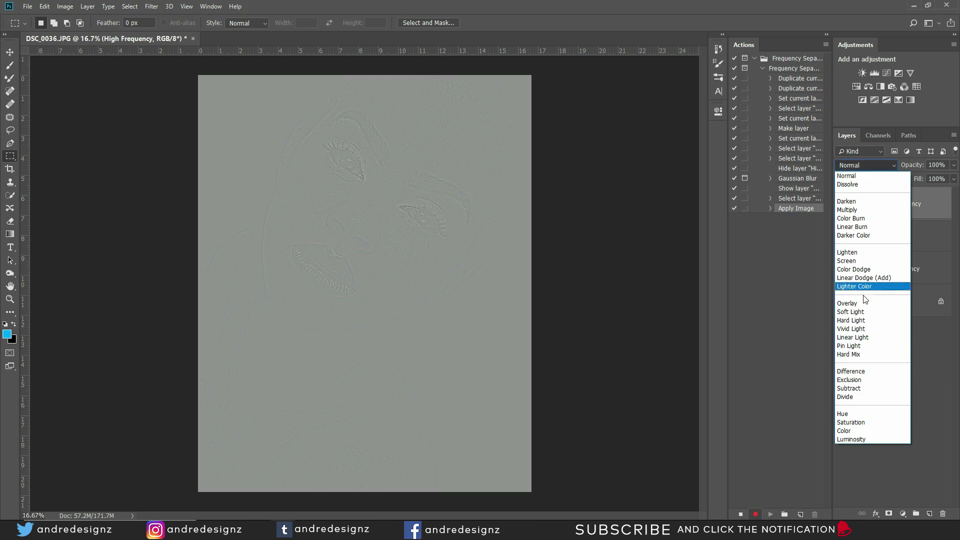
{"action": "left_click", "coordinate": [871, 338]}
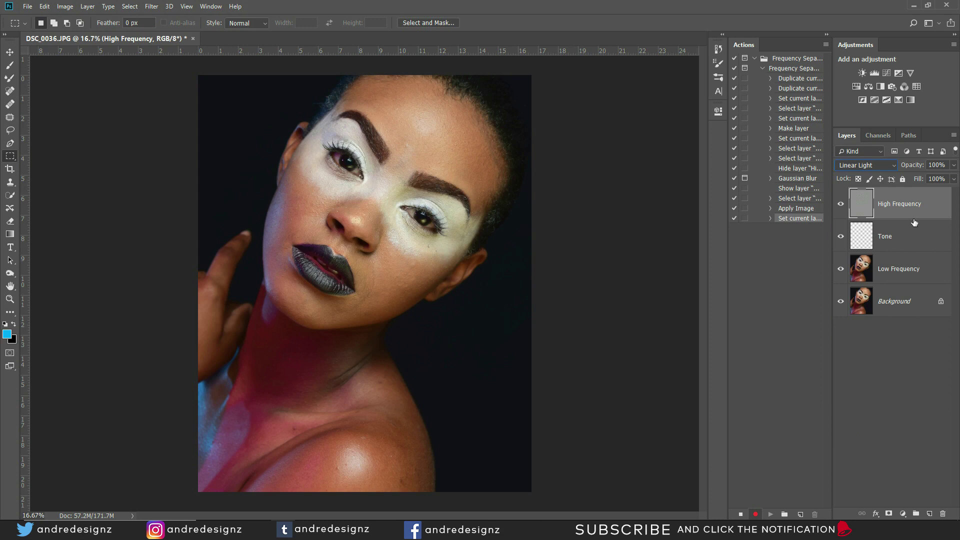
{"action": "left_click", "coordinate": [908, 266], "text": "shift"}
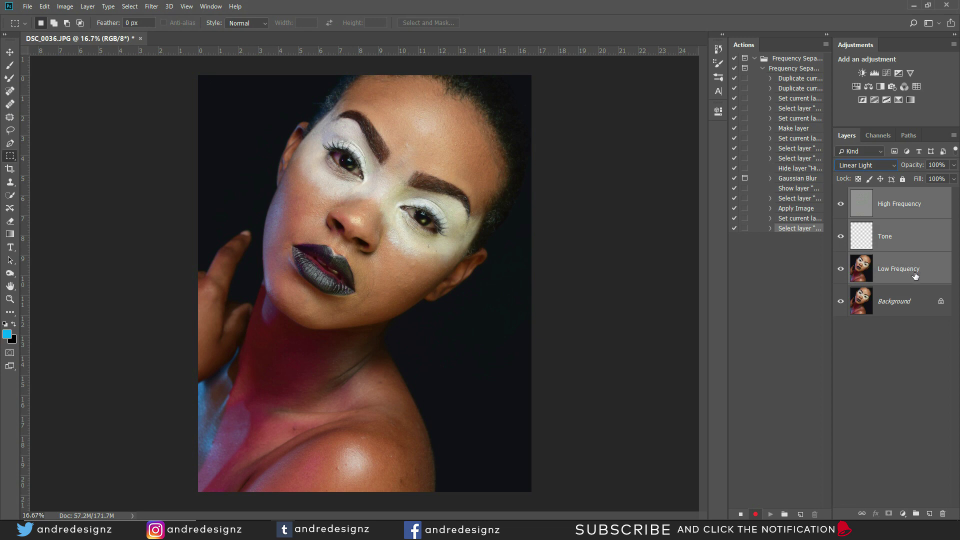
{"action": "left_click", "coordinate": [914, 212]}
{"action": "left_click", "coordinate": [913, 231]}
{"action": "left_click", "coordinate": [911, 298]}
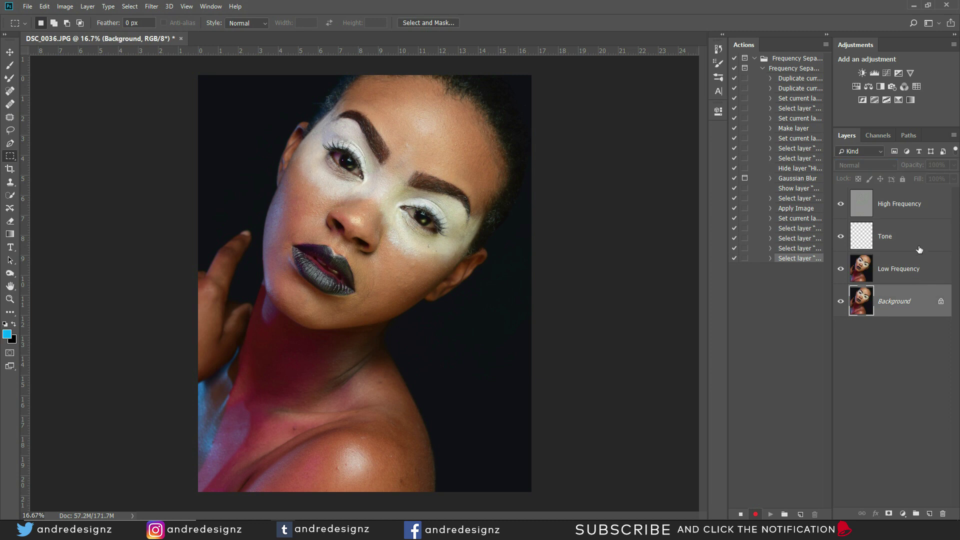
Group the High Frequency, Tone and Low Frequency layers and name the group Frequency Separation 8bit
{"action": "left_click", "coordinate": [925, 212]}
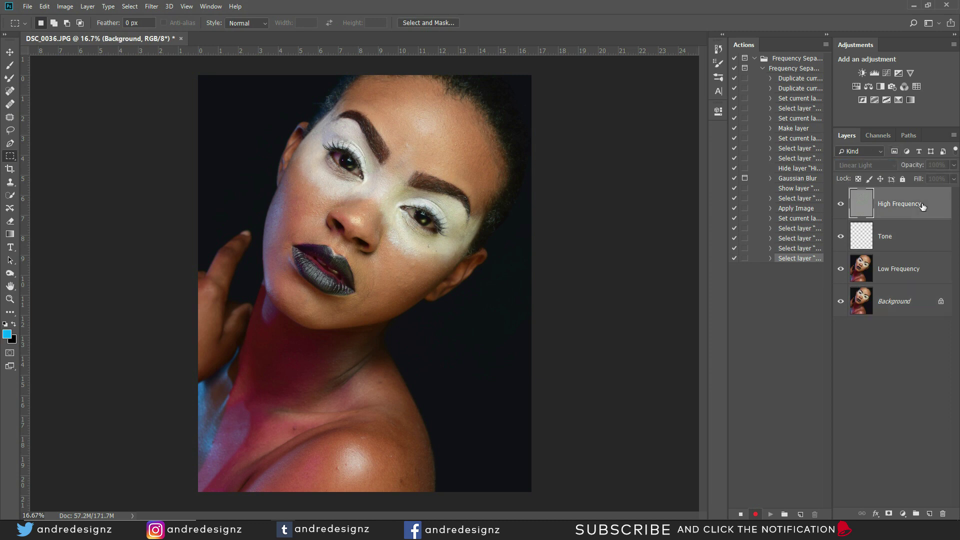
{"action": "left_click", "coordinate": [909, 272], "text": "shift"}
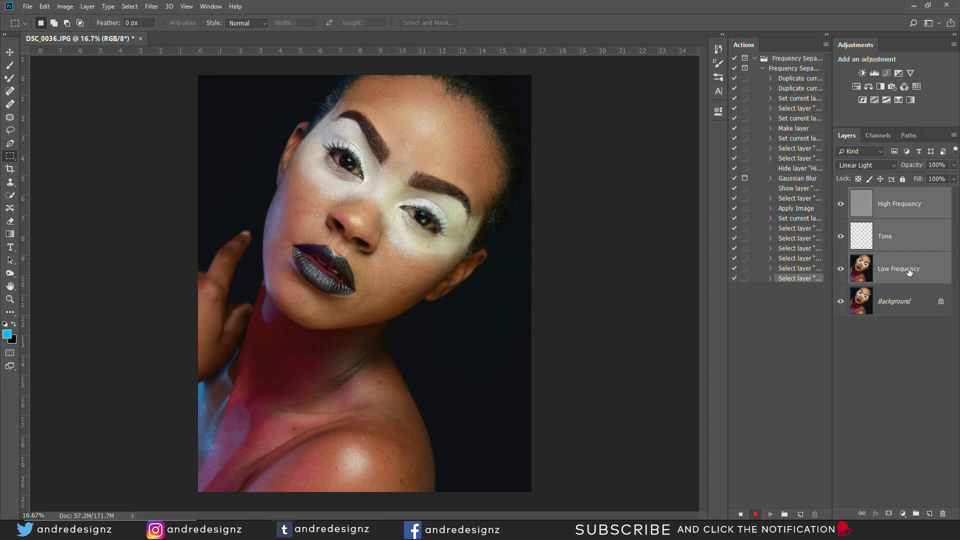
{"action": "key", "text": "ctrl+g"}
{"action": "double_click", "coordinate": [888, 194]}
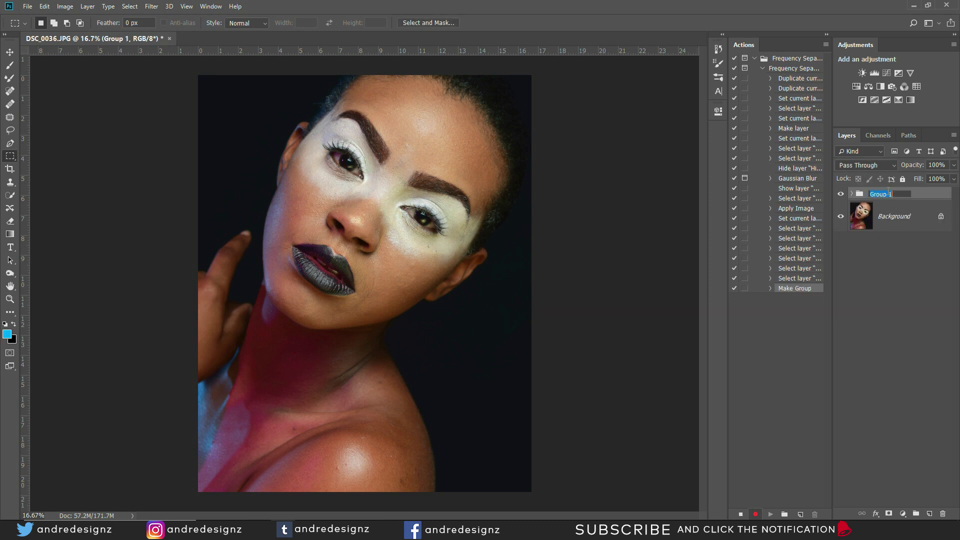
{"action": "type", "text": "Frequency Separation 8bit"}
{"action": "key", "text": "Return"}
Expand the Frequency Separation 8bit group, make its Low Frequency layer active and stop recording the action
{"action": "left_click", "coordinate": [925, 213]}
{"action": "left_click", "coordinate": [851, 194]}
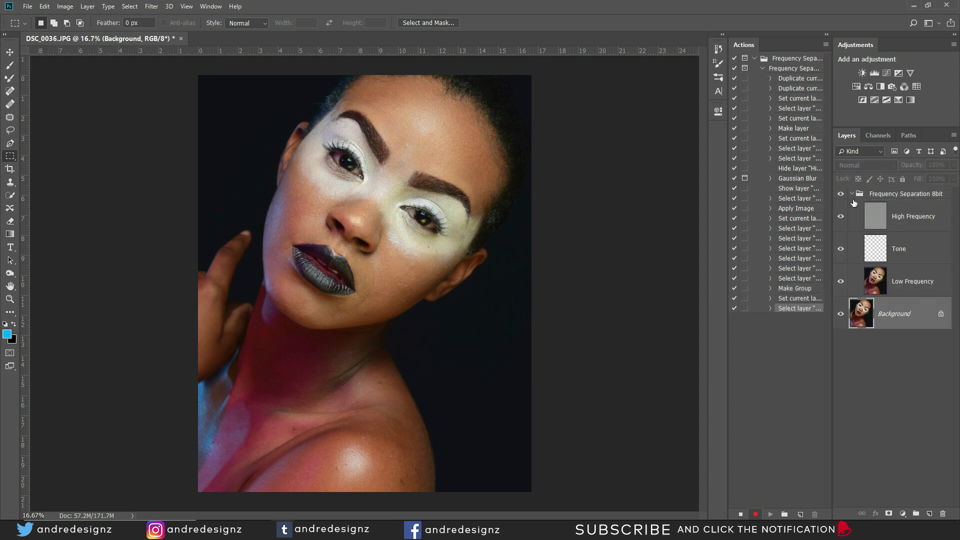
{"action": "left_click", "coordinate": [886, 283]}
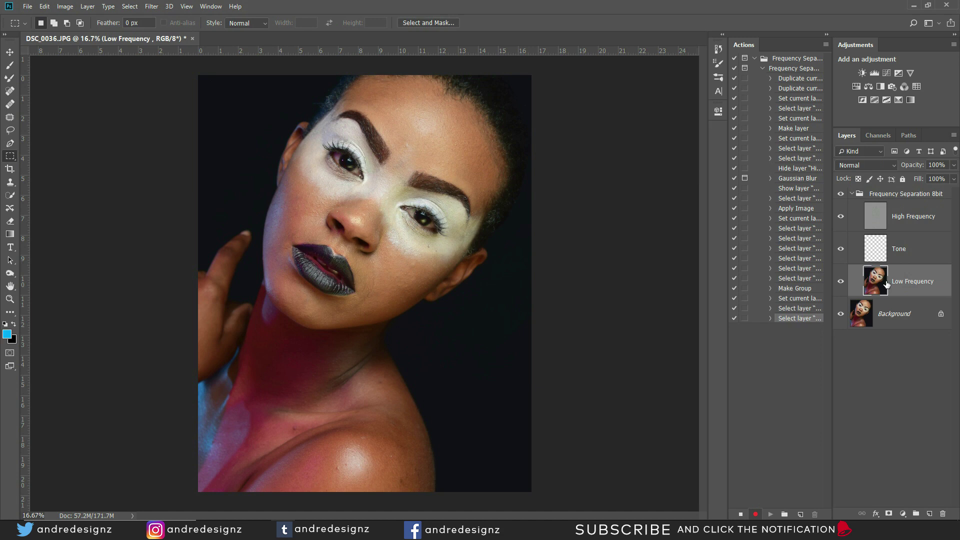
{"action": "left_click", "coordinate": [742, 513]}
Delete the Frequency Separation 8bit layer group so that only the Background layer is left
{"action": "left_click", "coordinate": [854, 194]}
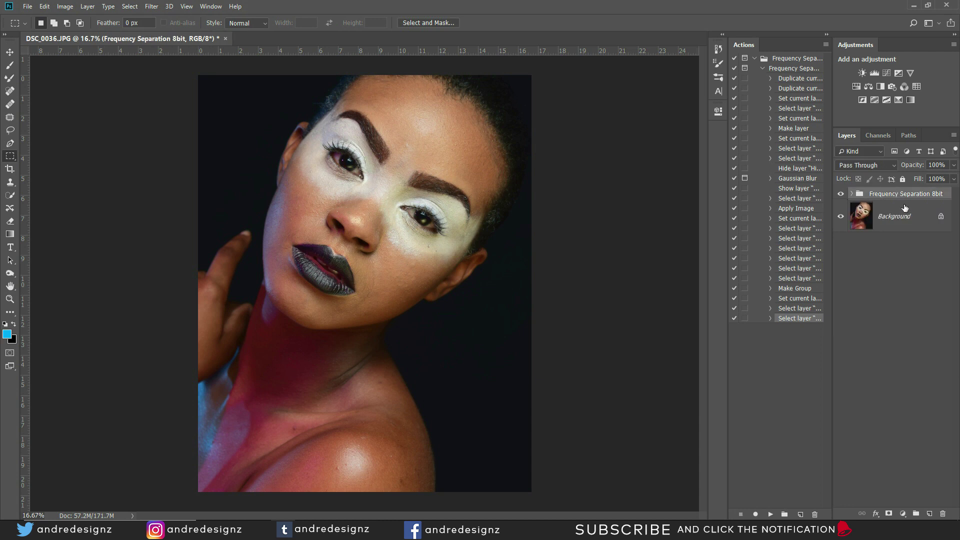
{"action": "key", "text": "Delete"}
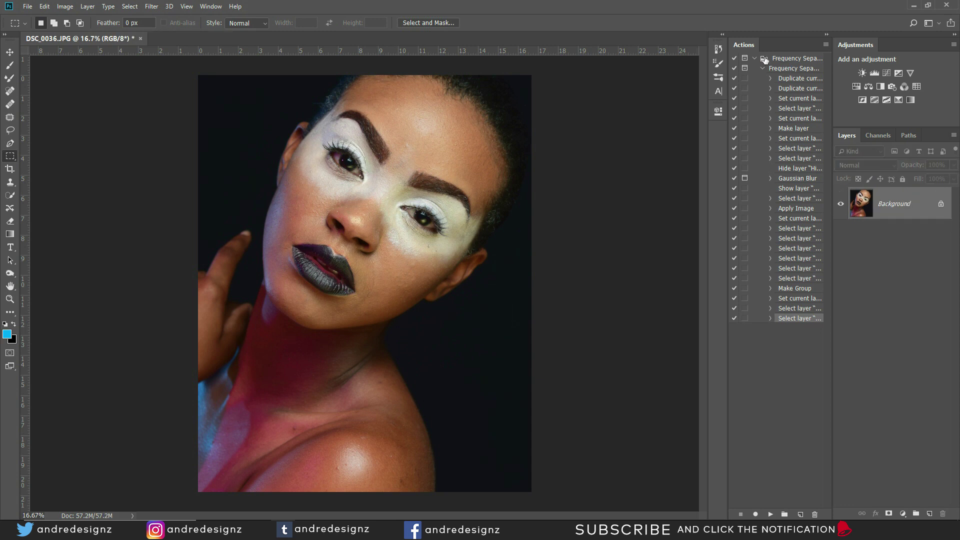
Play the recorded Frequency Separation 8bit action on the Background layer, using a Gaussian Blur radius of 10 pixels
{"action": "left_click", "coordinate": [754, 58]}
{"action": "left_click", "coordinate": [754, 59]}
{"action": "left_click", "coordinate": [783, 69]}
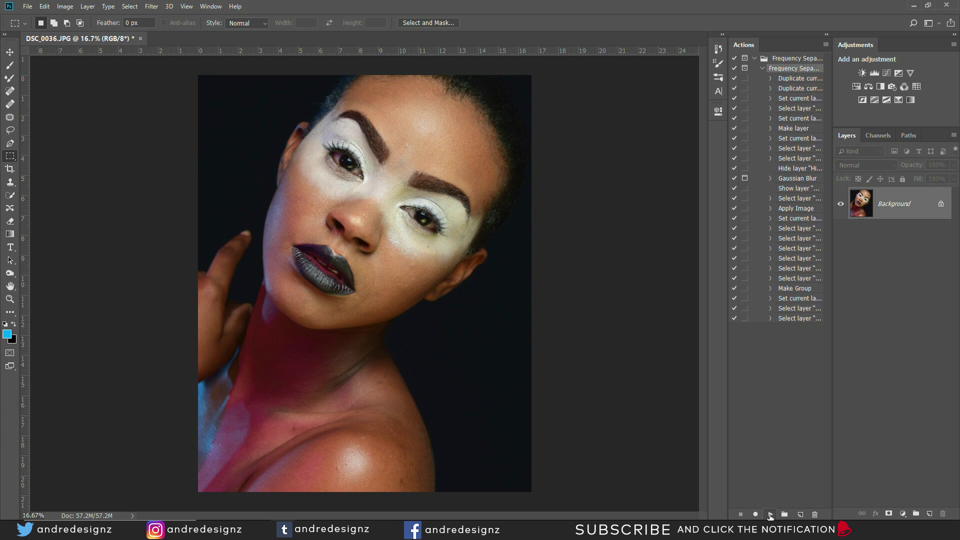
{"action": "left_click", "coordinate": [770, 514]}
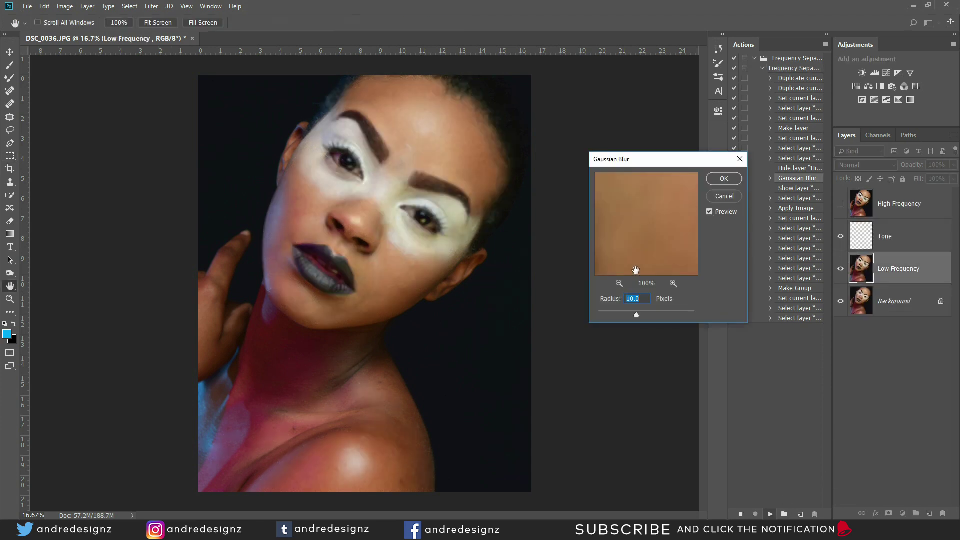
{"action": "left_click_drag", "start_coordinate": [707, 162], "coordinate": [649, 159]}
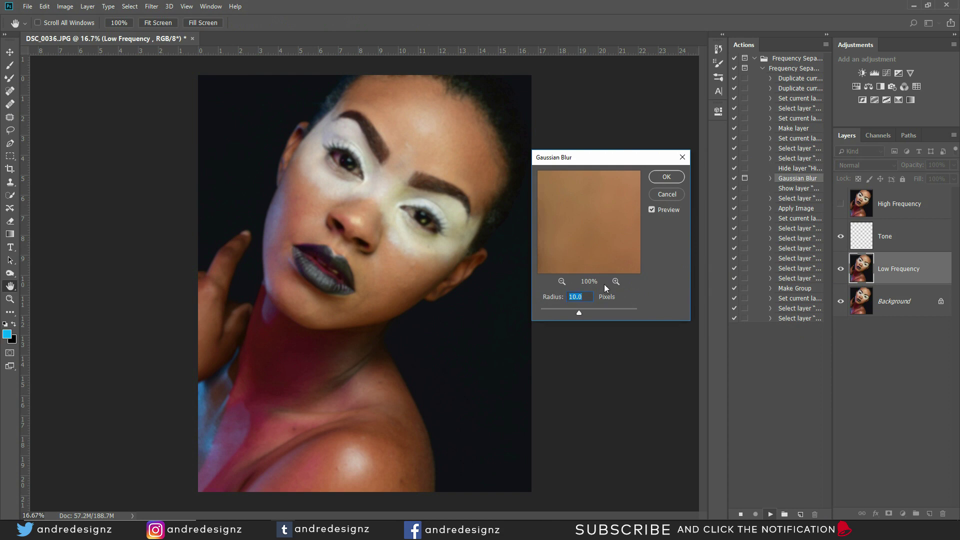
{"action": "mouse_move", "coordinate": [580, 310]}
{"action": "left_mouse_down"}
{"action": "mouse_move", "coordinate": [588, 311]}
{"action": "mouse_move", "coordinate": [546, 313]}
{"action": "mouse_move", "coordinate": [587, 311]}
{"action": "left_mouse_up"}
{"action": "type", "text": "10"}
{"action": "left_click", "coordinate": [667, 178]}
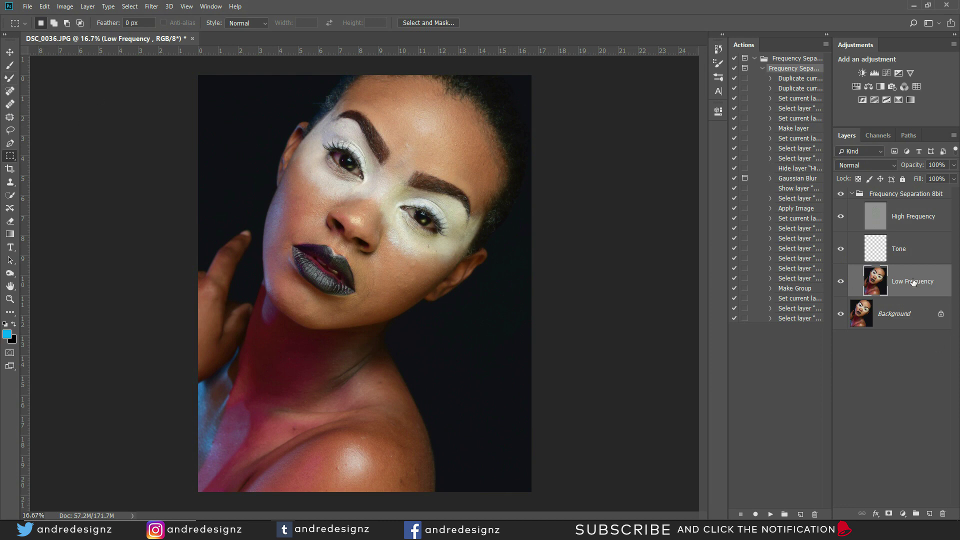
Delete the generated layer group and replay the Frequency Separation 8bit action, accepting the 10-pixel Gaussian Blur
{"action": "left_click", "coordinate": [852, 194]}
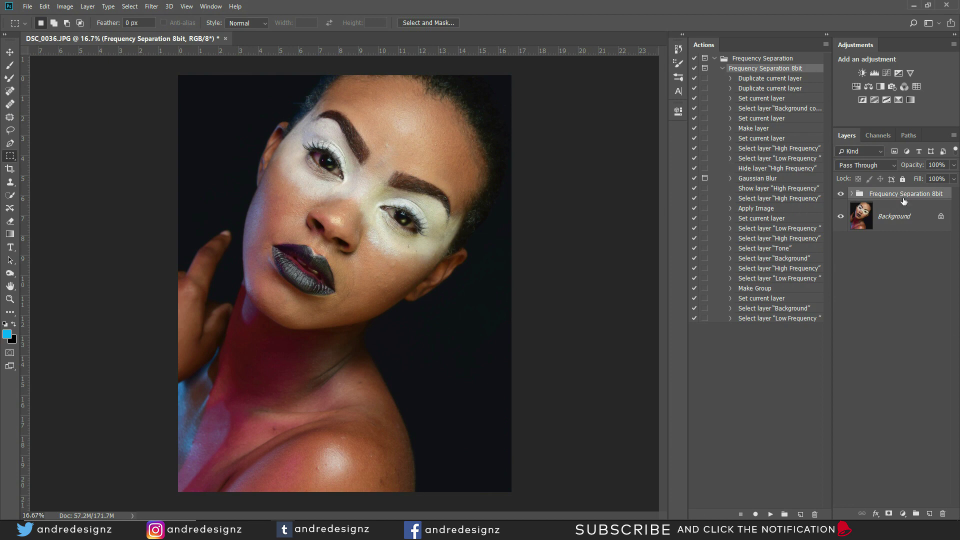
{"action": "key", "text": "Delete"}
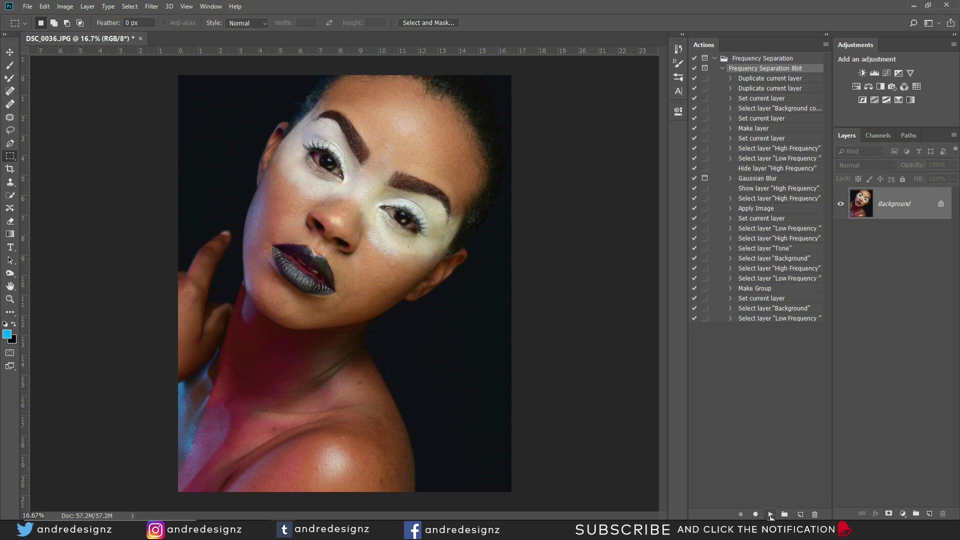
{"action": "left_click", "coordinate": [770, 515]}
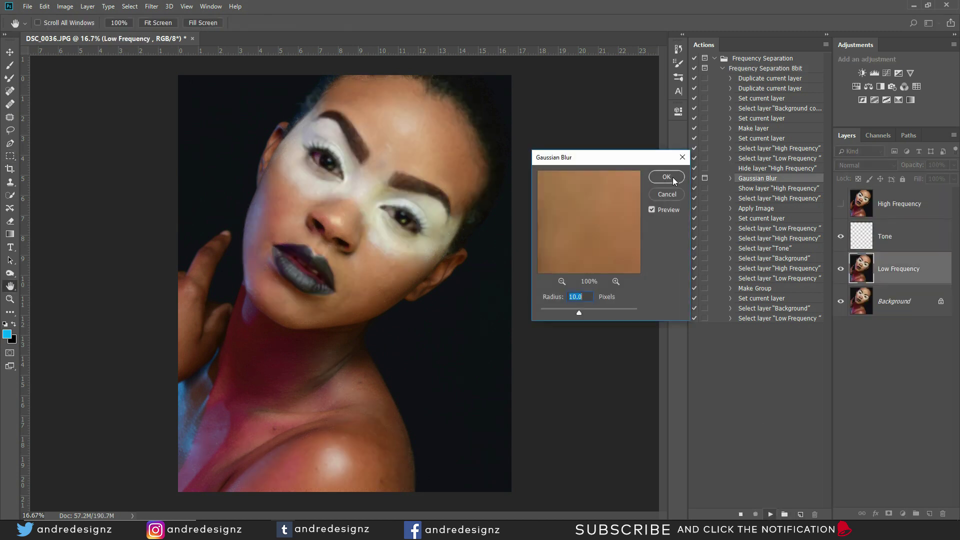
{"action": "left_click_drag", "start_coordinate": [636, 158], "coordinate": [618, 128]}
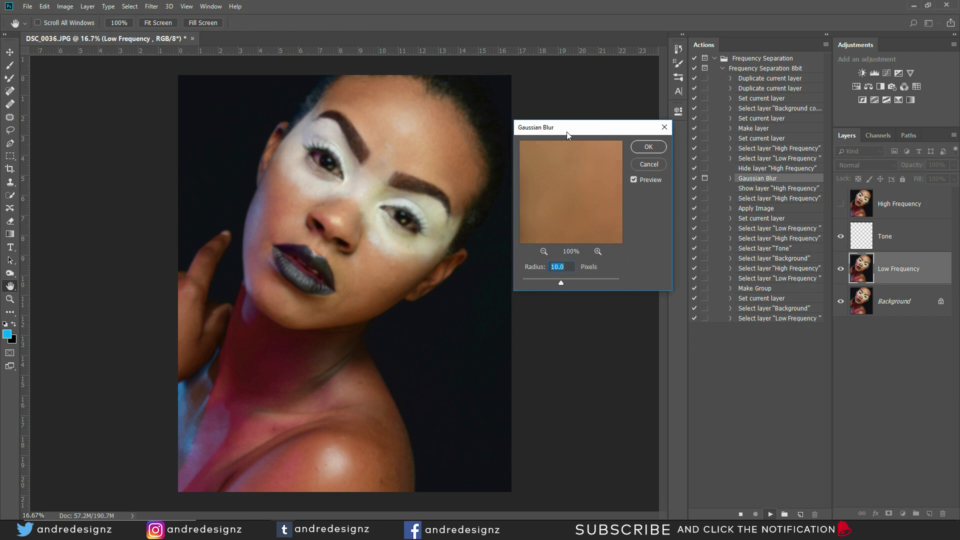
{"action": "left_click", "coordinate": [661, 147]}
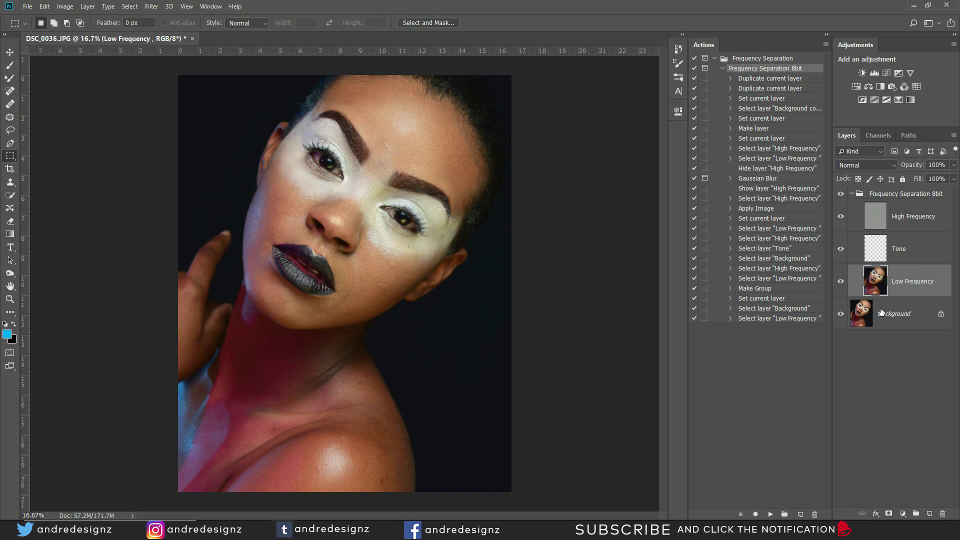
Switch to the Mixer Brush tool and delete the Frequency Separation 8bit layer group produced by the replay
{"action": "left_click", "coordinate": [10, 78]}
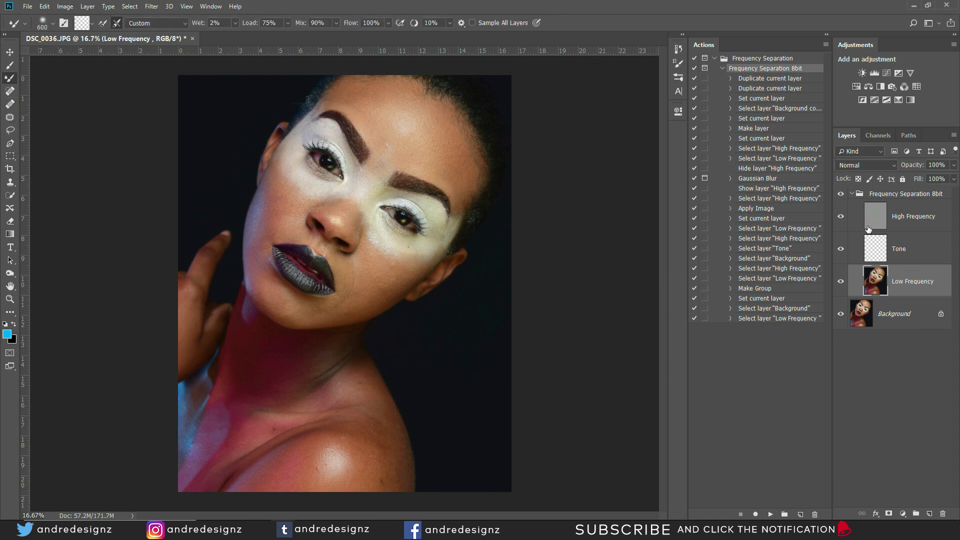
{"action": "left_click", "coordinate": [855, 198]}
{"action": "left_click", "coordinate": [853, 195]}
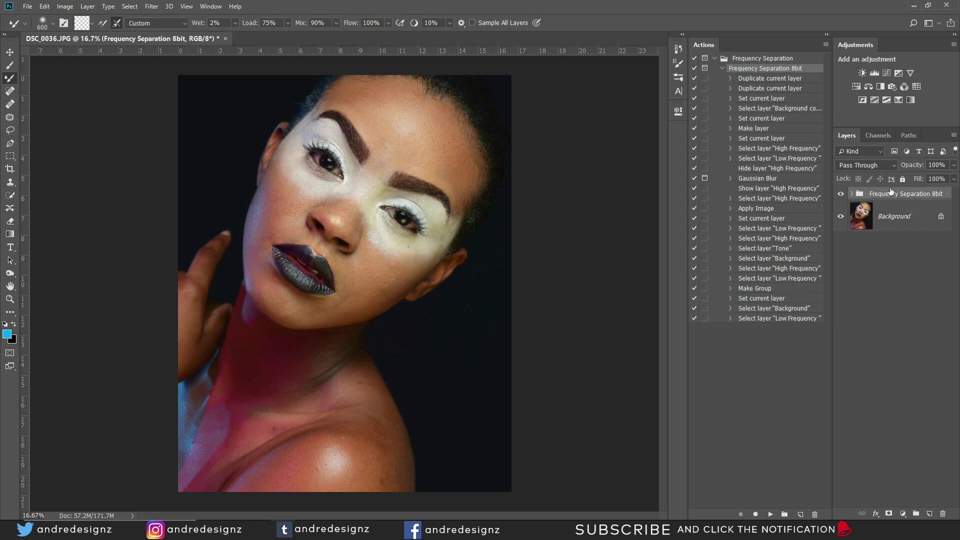
{"action": "key", "text": "Delete"}
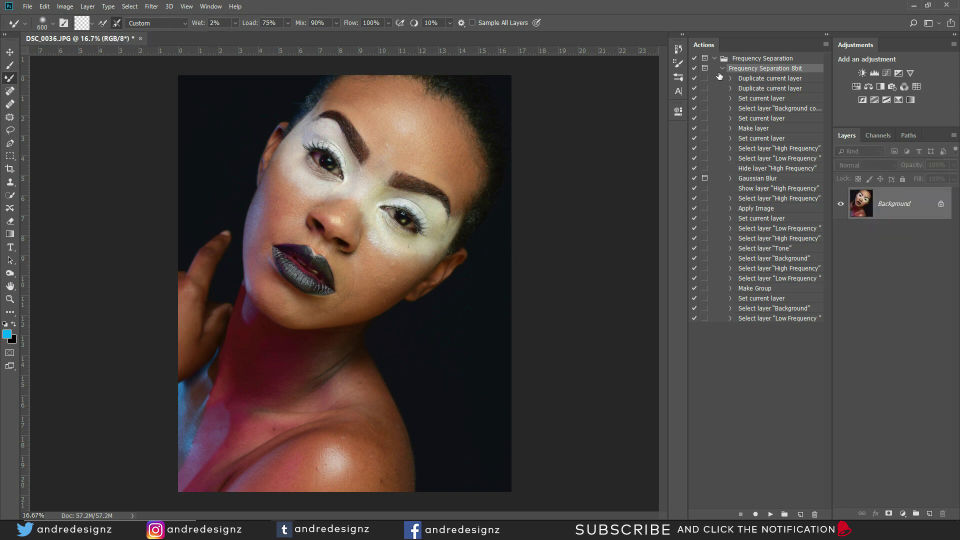
Create a new action named Frequency Separation 16bit in the Frequency Separation set, with the color set to Orange
{"action": "left_click", "coordinate": [715, 59]}
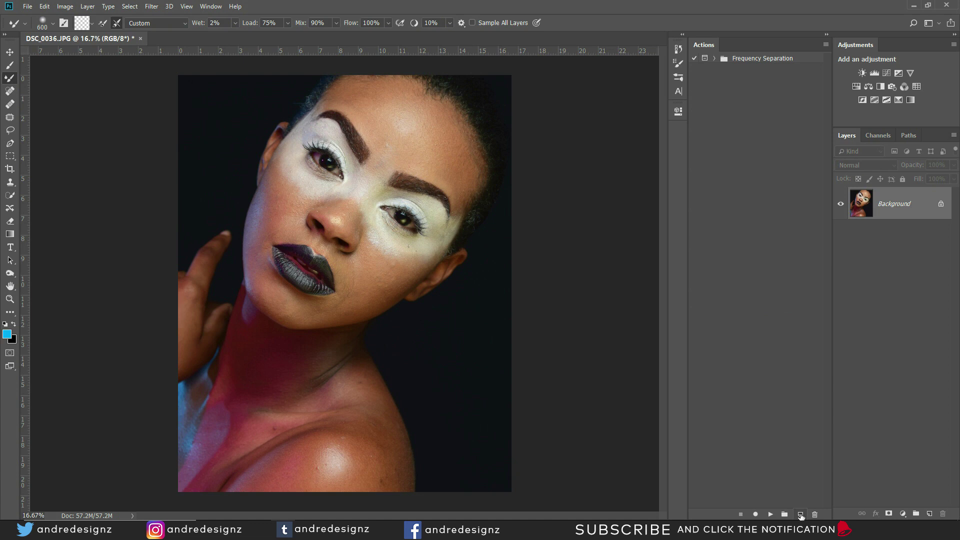
{"action": "left_click", "coordinate": [800, 515]}
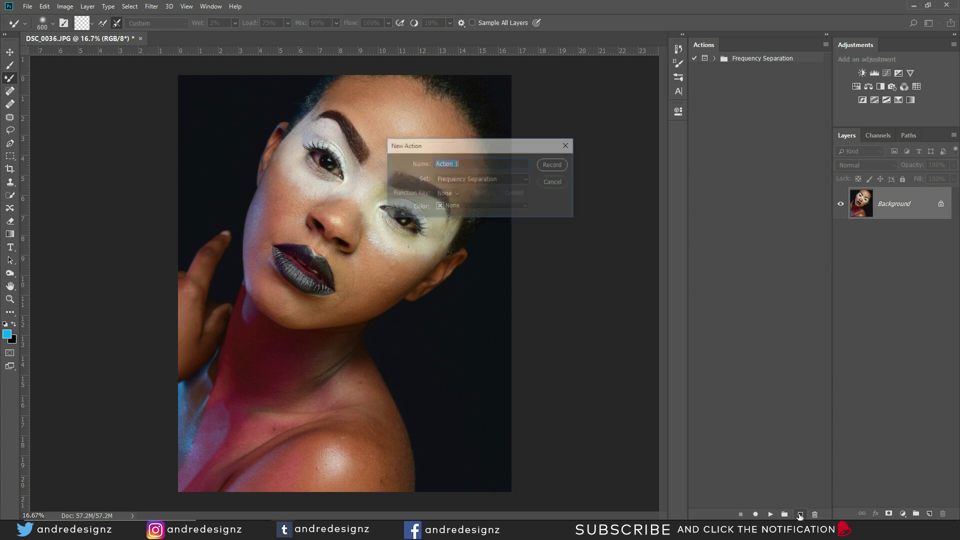
{"action": "left_click", "coordinate": [464, 179]}
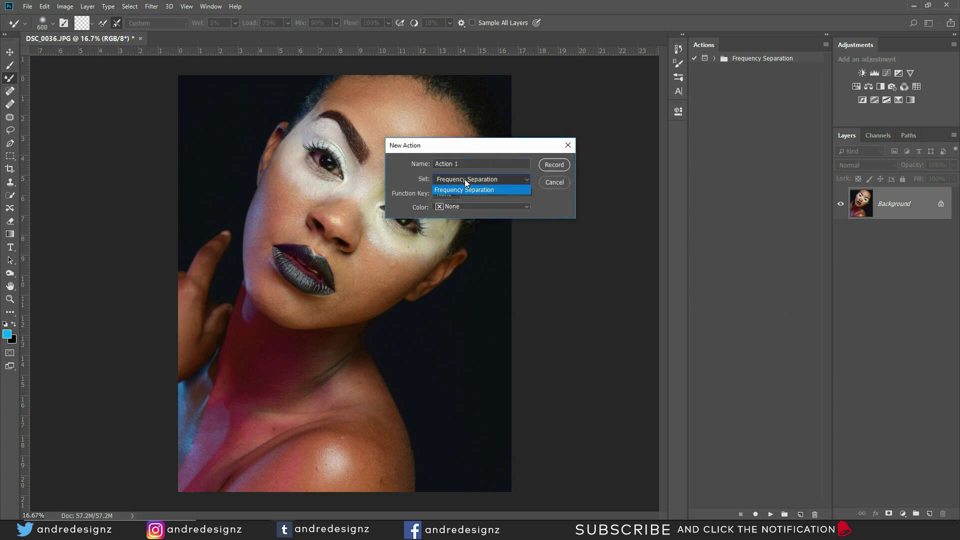
{"action": "left_click", "coordinate": [465, 179]}
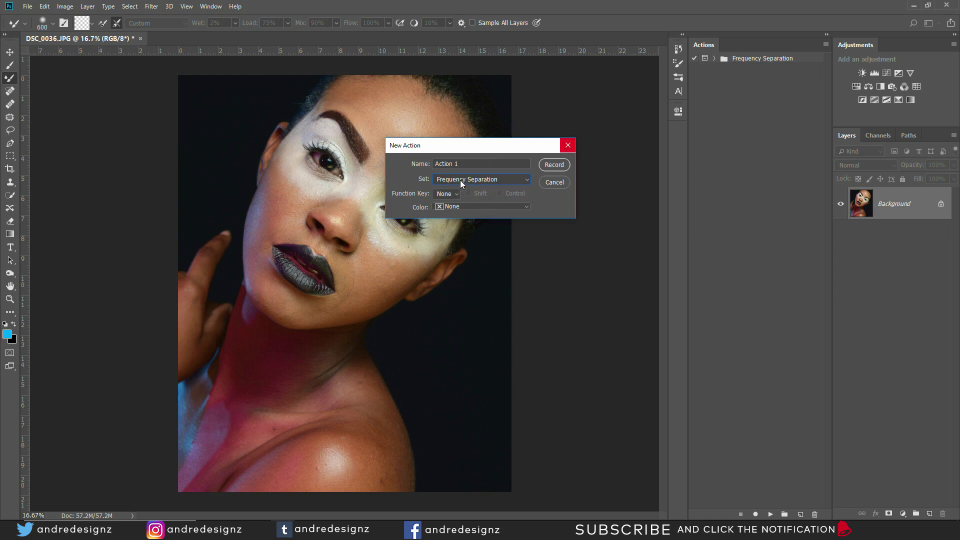
{"action": "key", "text": "shift+Tab"}
{"action": "type", "text": "Frequency Separation 16bit"}
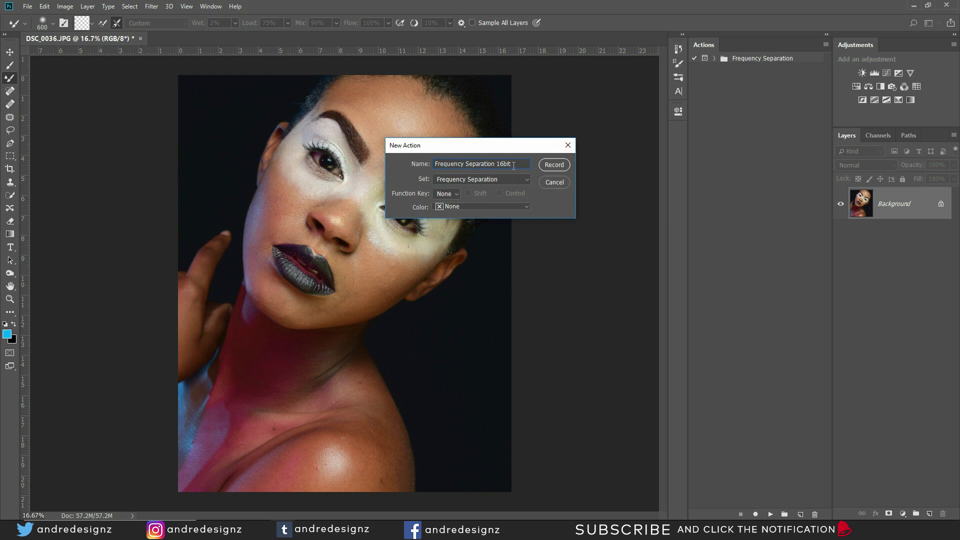
{"action": "left_click", "coordinate": [454, 193]}
{"action": "left_click", "coordinate": [458, 197]}
{"action": "left_click", "coordinate": [460, 207]}
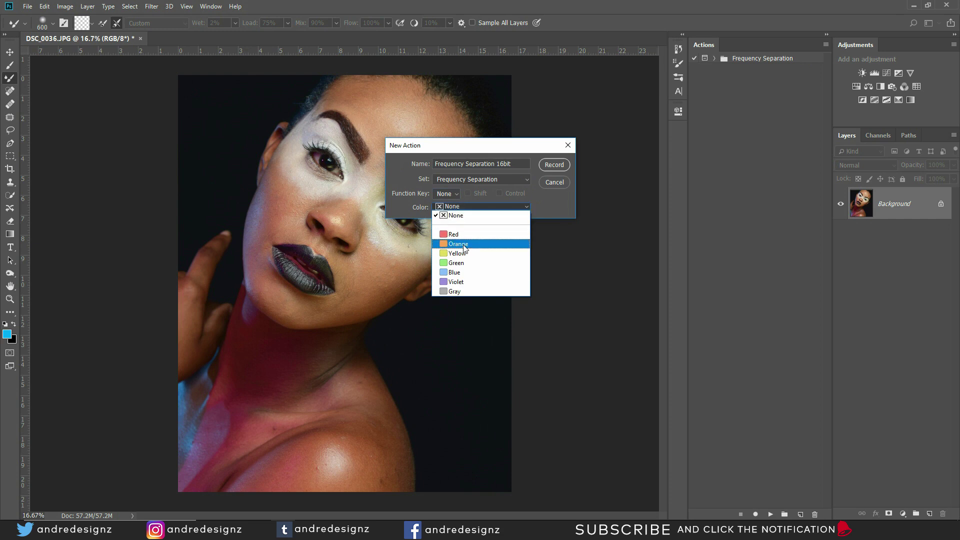
{"action": "left_click", "coordinate": [464, 244]}
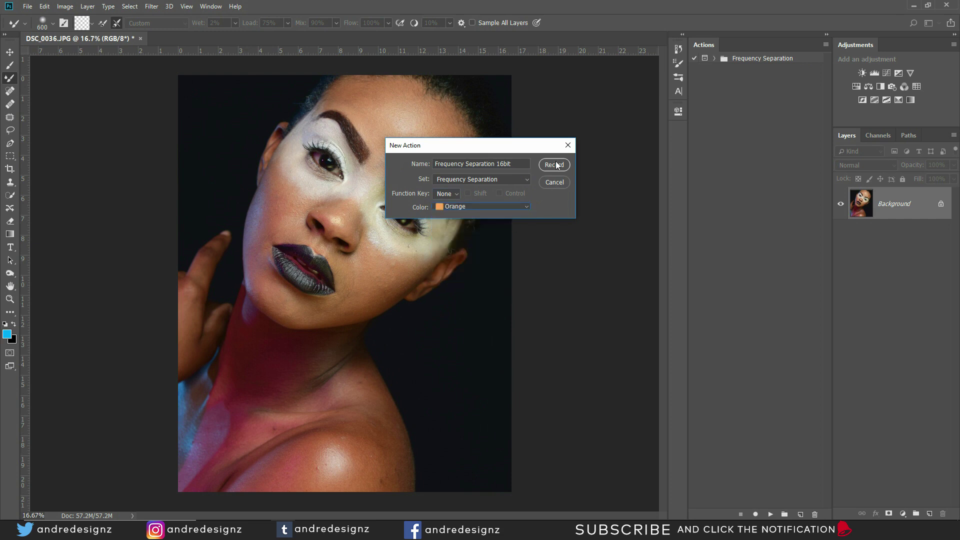
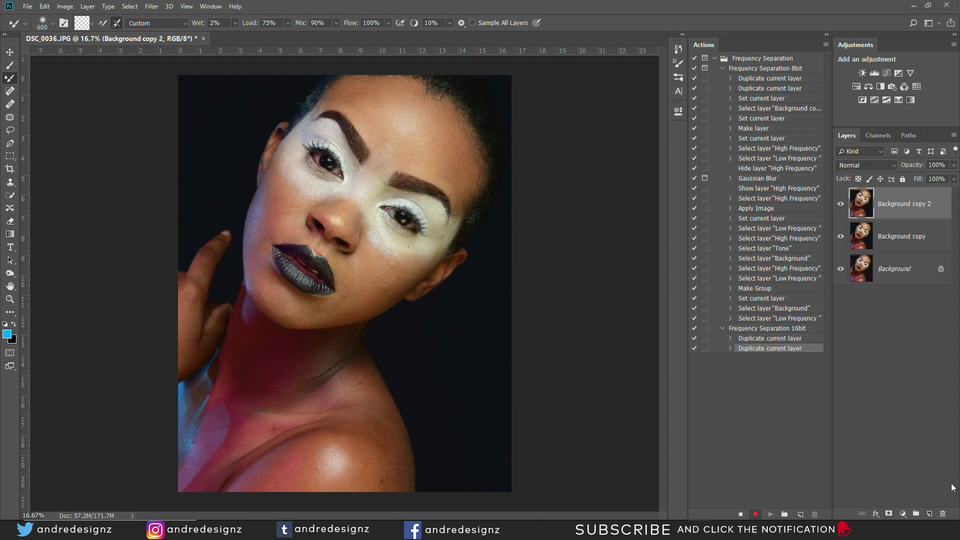
Rename the upper Background copy layer High Frequency and the lower one Low Frequency
{"action": "double_click", "coordinate": [904, 212]}
{"action": "type", "text": "High Frequency"}
{"action": "key", "text": "Return"}
{"action": "double_click", "coordinate": [900, 237]}
{"action": "type", "text": "High Frequency"}
{"action": "left_click_drag", "start_coordinate": [890, 237], "coordinate": [798, 250]}
{"action": "type", "text": "Low"}
{"action": "key", "text": "Return"}
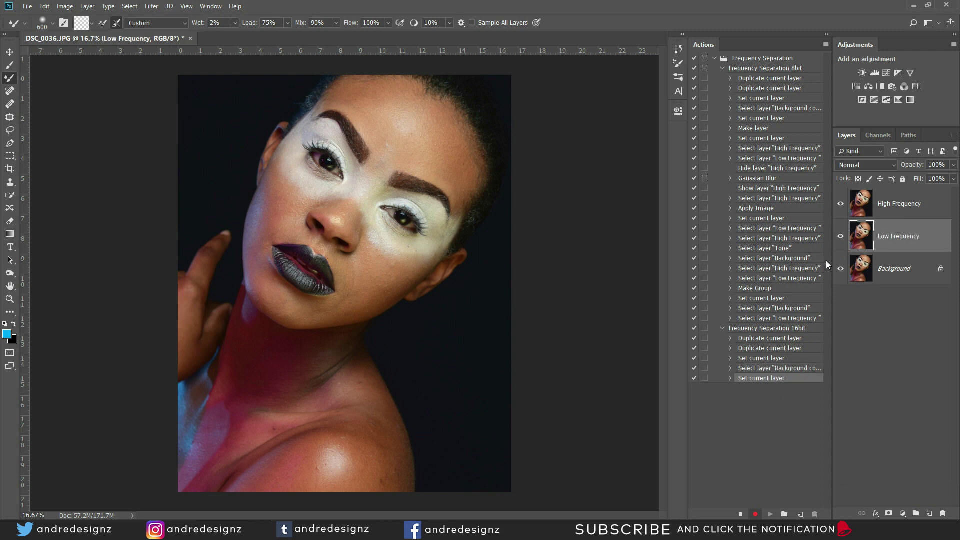
Add an empty layer directly above Low Frequency and name it Tone
{"action": "left_click", "coordinate": [929, 515]}
{"action": "double_click", "coordinate": [882, 238]}
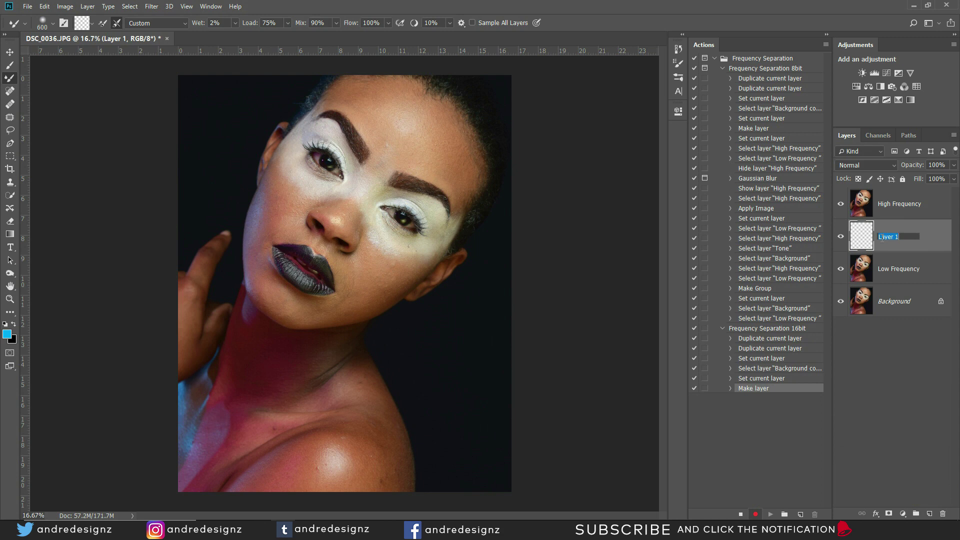
{"action": "type", "text": "Tone"}
{"action": "key", "text": "Return"}
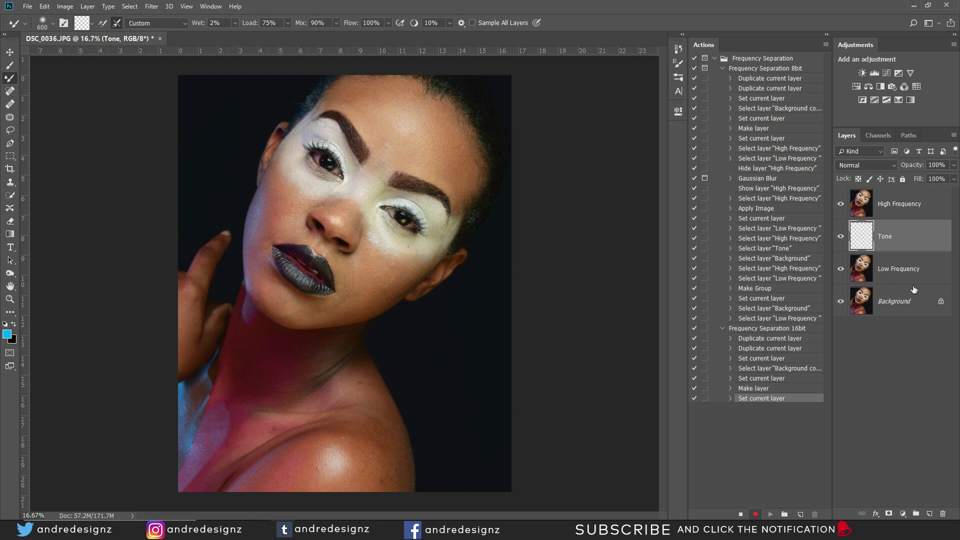
Hide the High Frequency layer and apply a Gaussian Blur with a 10-pixel radius to the Low Frequency layer
{"action": "left_click", "coordinate": [840, 203]}
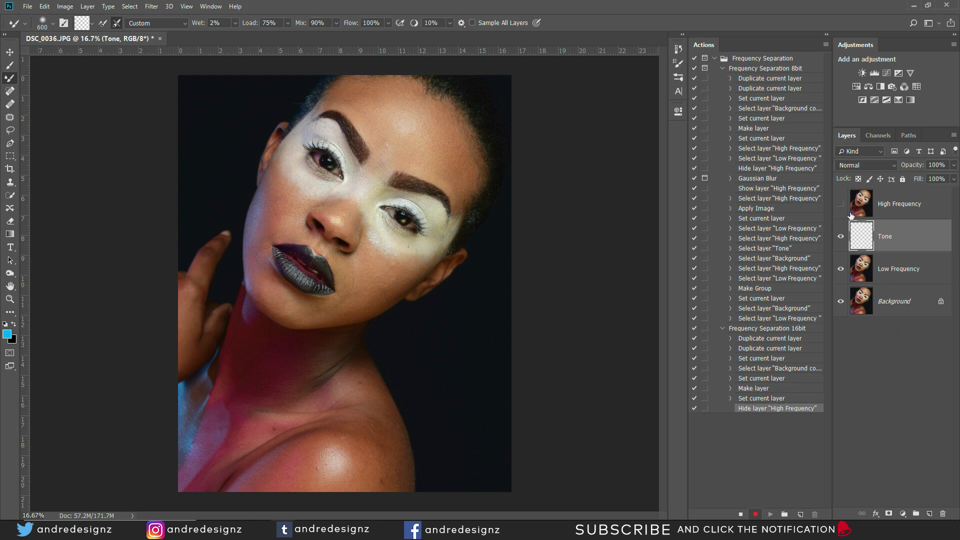
{"action": "left_click", "coordinate": [912, 270]}
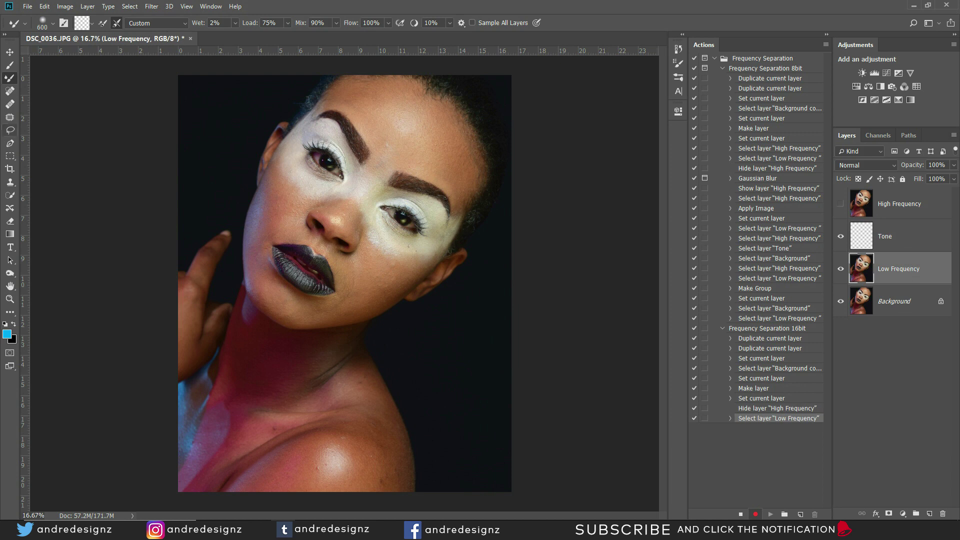
{"action": "left_click", "coordinate": [151, 6]}
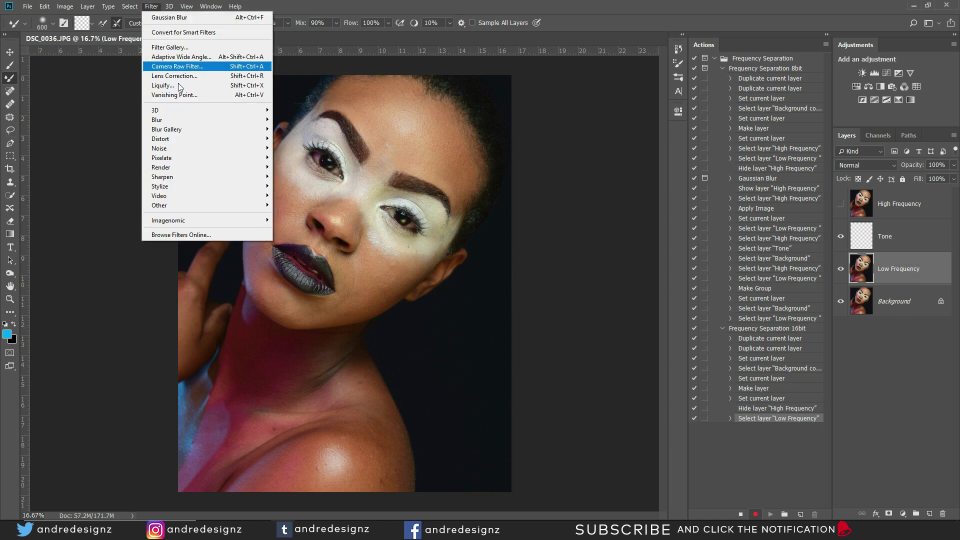
{"action": "mouse_move", "coordinate": [210, 120]}
{"action": "left_click", "coordinate": [307, 158]}
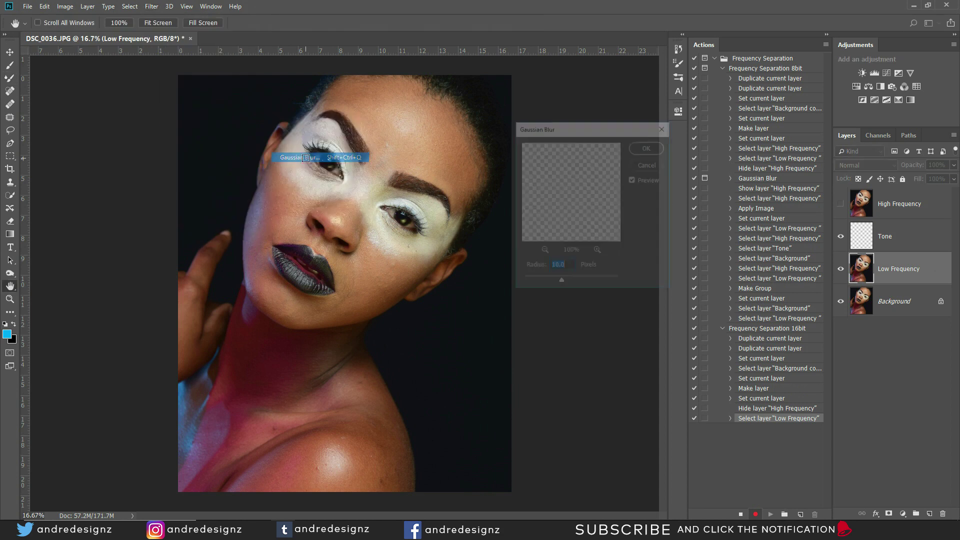
{"action": "left_click", "coordinate": [640, 150]}
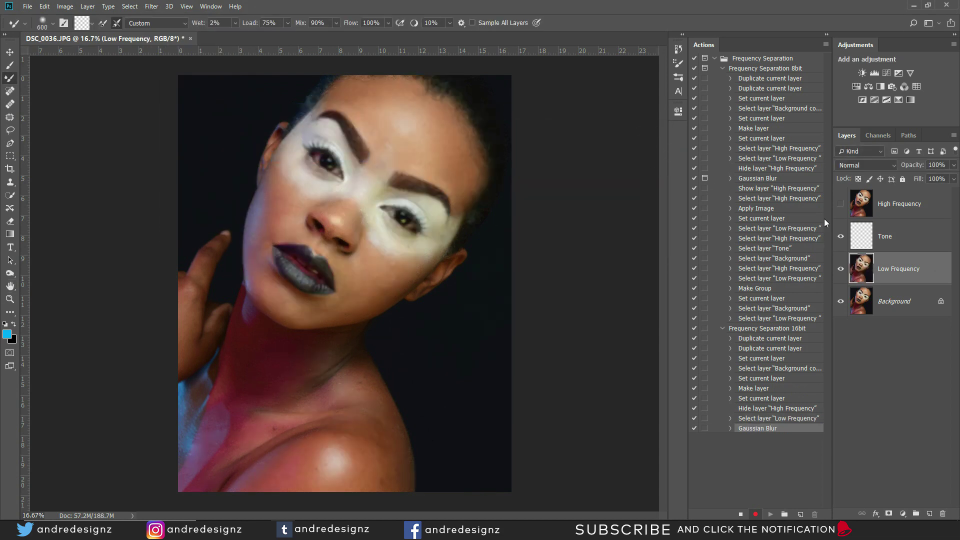
Show and select the High Frequency layer, and open Apply Image with Low Frequency as the source layer
{"action": "left_click", "coordinate": [840, 205]}
{"action": "left_click", "coordinate": [886, 209]}
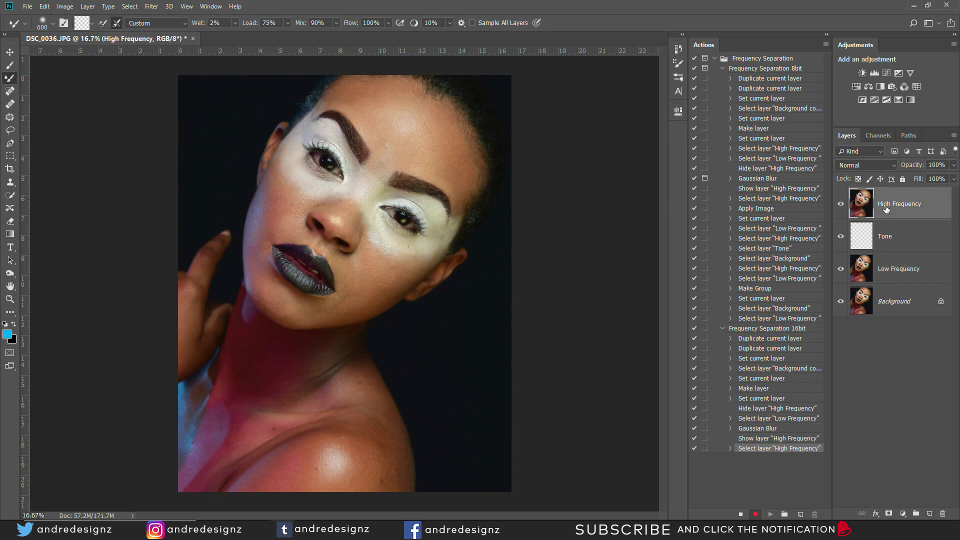
{"action": "left_click", "coordinate": [87, 6]}
{"action": "mouse_move", "coordinate": [70, 7]}
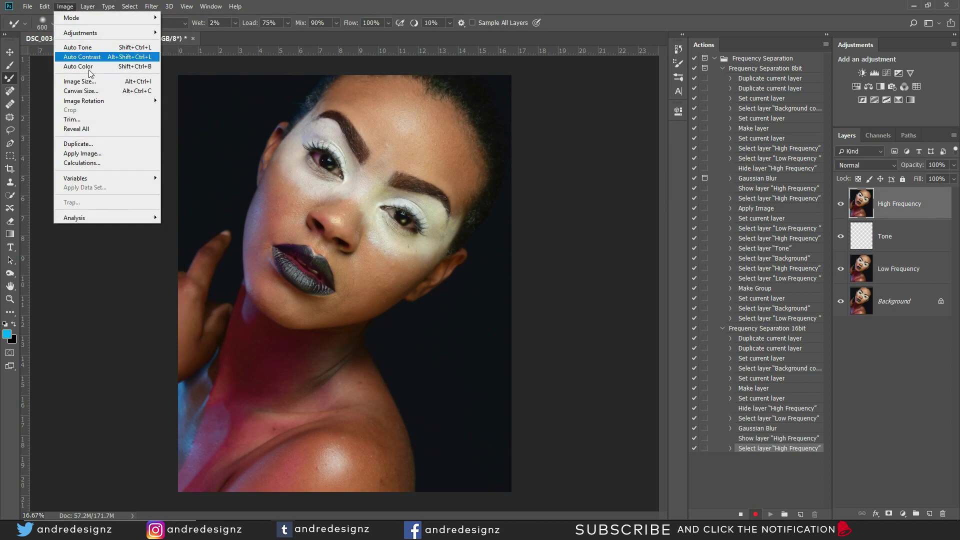
{"action": "left_click", "coordinate": [107, 155]}
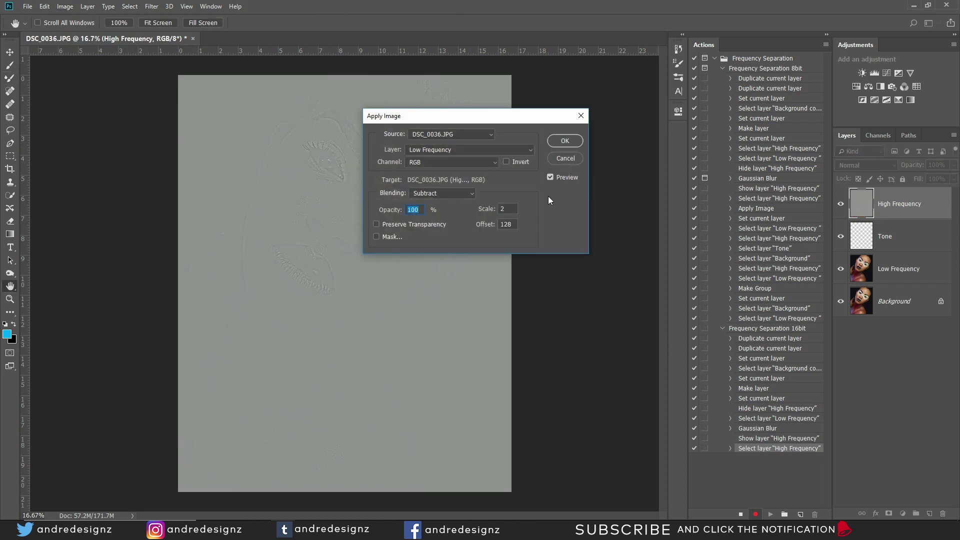
{"action": "left_click", "coordinate": [435, 153]}
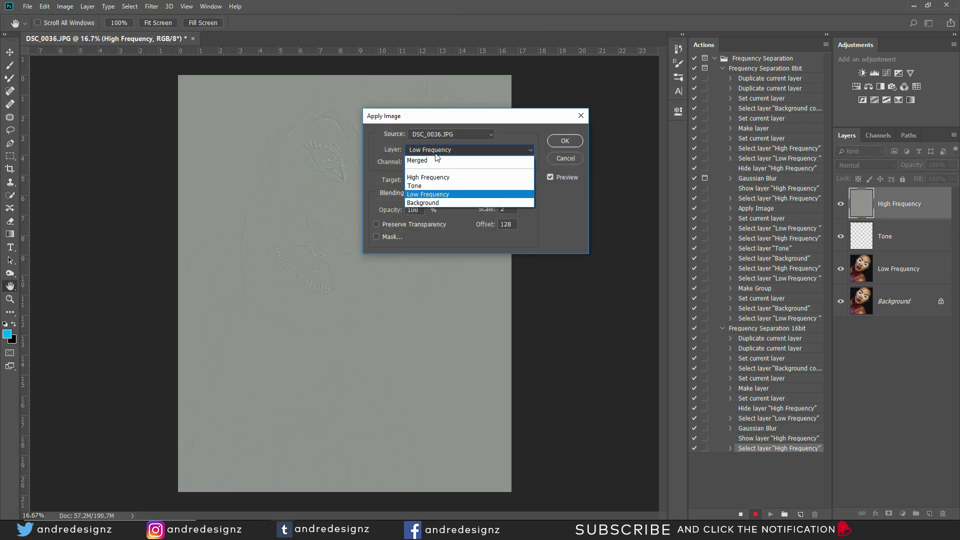
{"action": "left_click", "coordinate": [435, 194]}
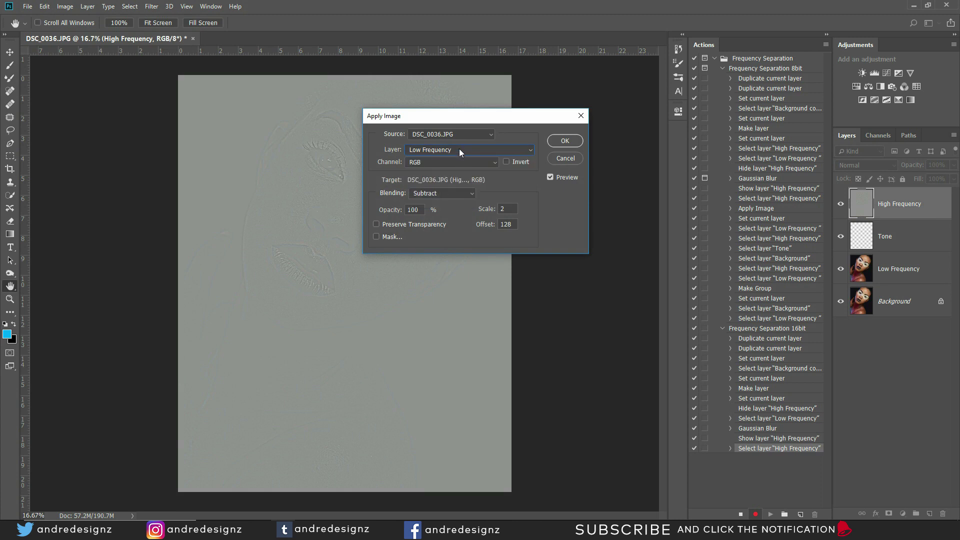
Apply the image to High Frequency with Invert enabled, Add blending, a scale of 2 and an offset of 0
{"action": "left_click", "coordinate": [506, 162]}
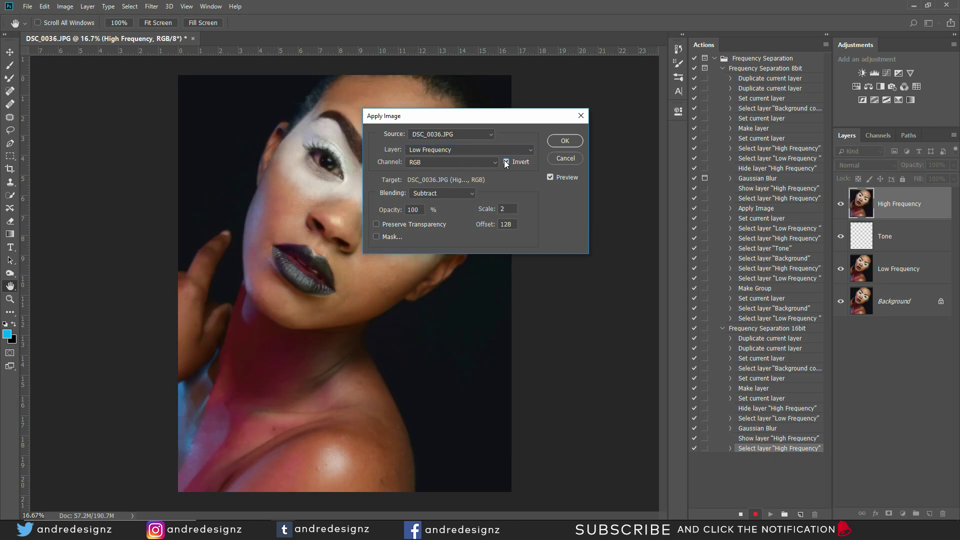
{"action": "left_click", "coordinate": [455, 194]}
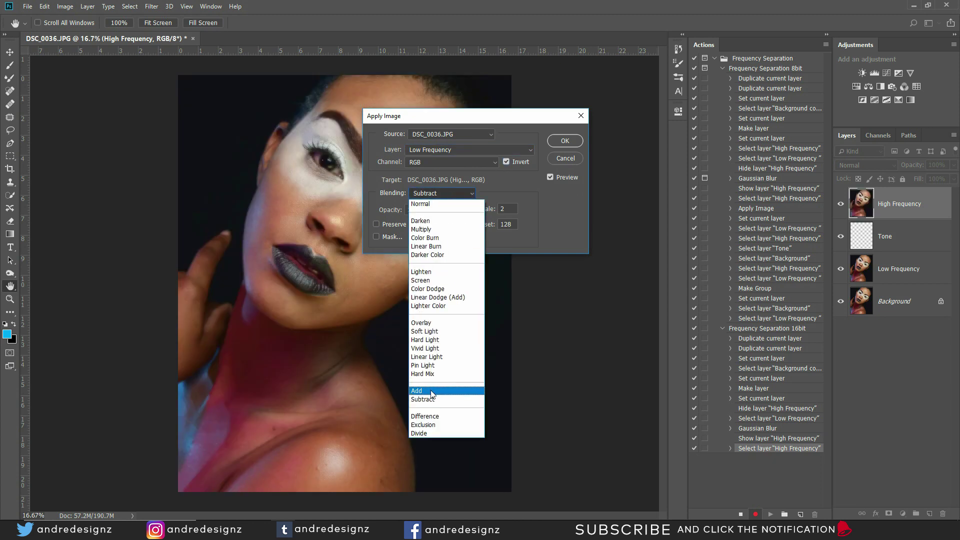
{"action": "left_click", "coordinate": [432, 394]}
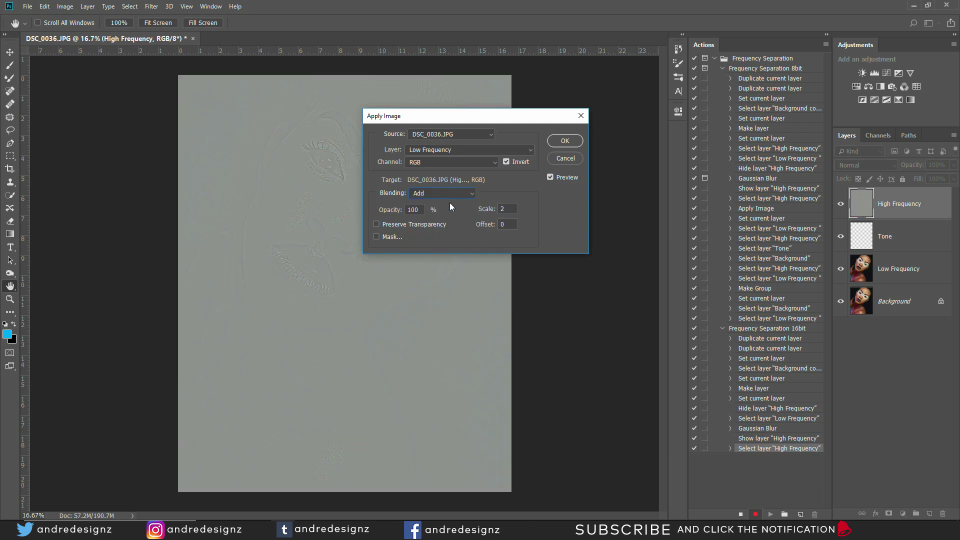
{"action": "double_click", "coordinate": [511, 210]}
{"action": "double_click", "coordinate": [499, 225]}
{"action": "left_click", "coordinate": [565, 141]}
{"action": "key", "text": "b"}
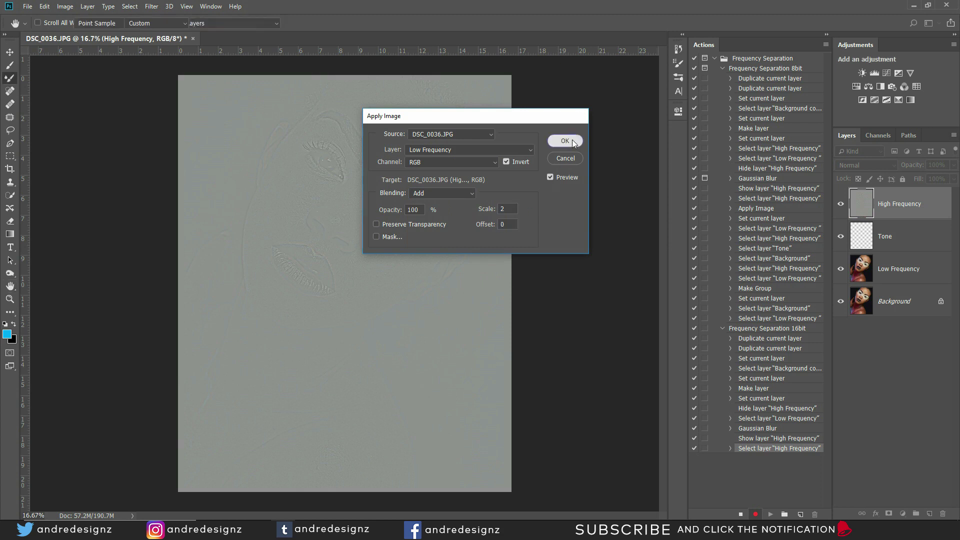
Set the High Frequency layer's blend mode to Linear Light and select the Background layer
{"action": "left_click", "coordinate": [862, 164]}
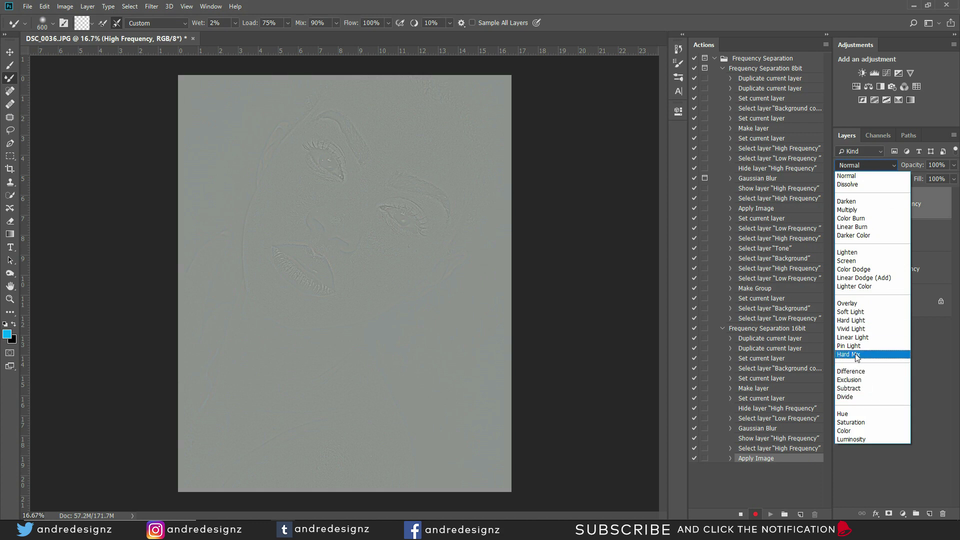
{"action": "left_click", "coordinate": [855, 337]}
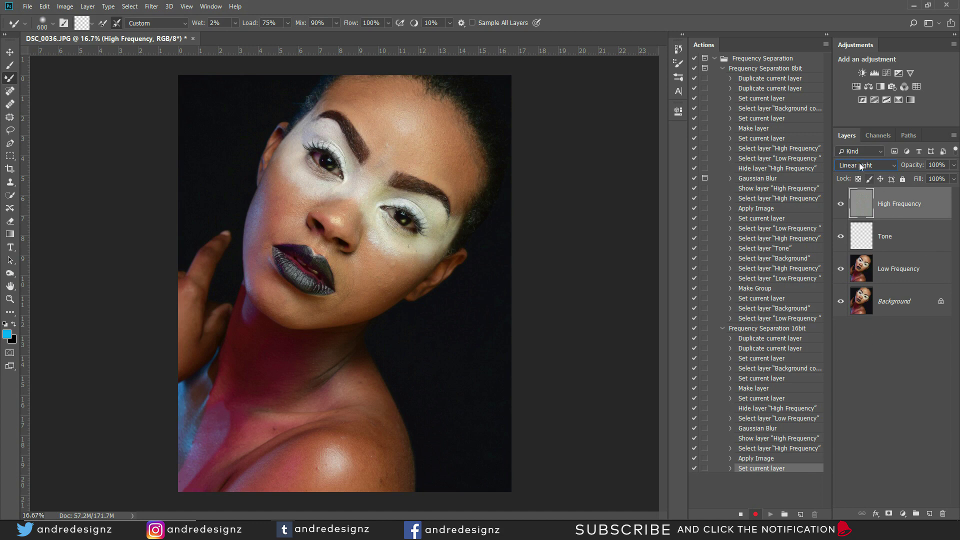
{"action": "left_click", "coordinate": [918, 302]}
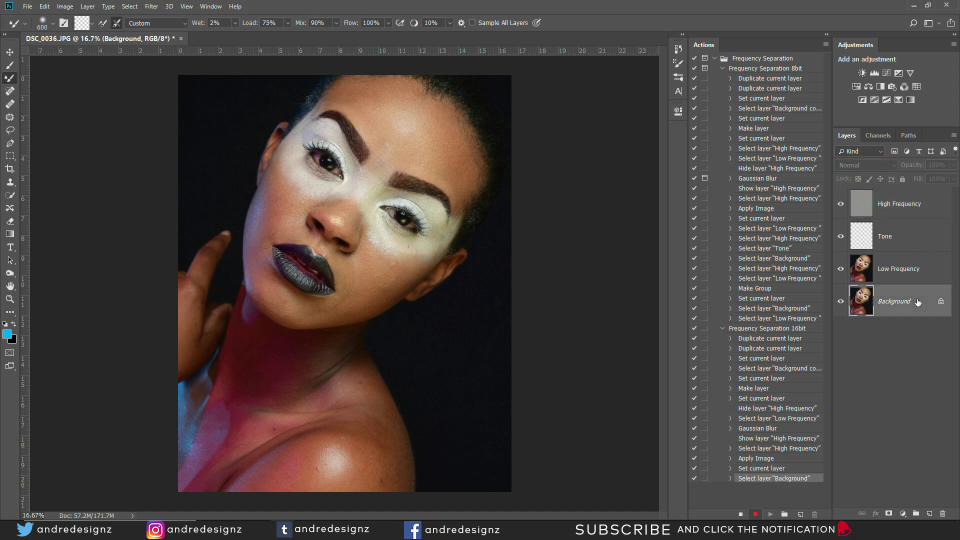
Group the High Frequency, Tone and Low Frequency layers, name the group Frequency Separation 16bit, and deselect it
{"action": "left_click", "coordinate": [891, 200]}
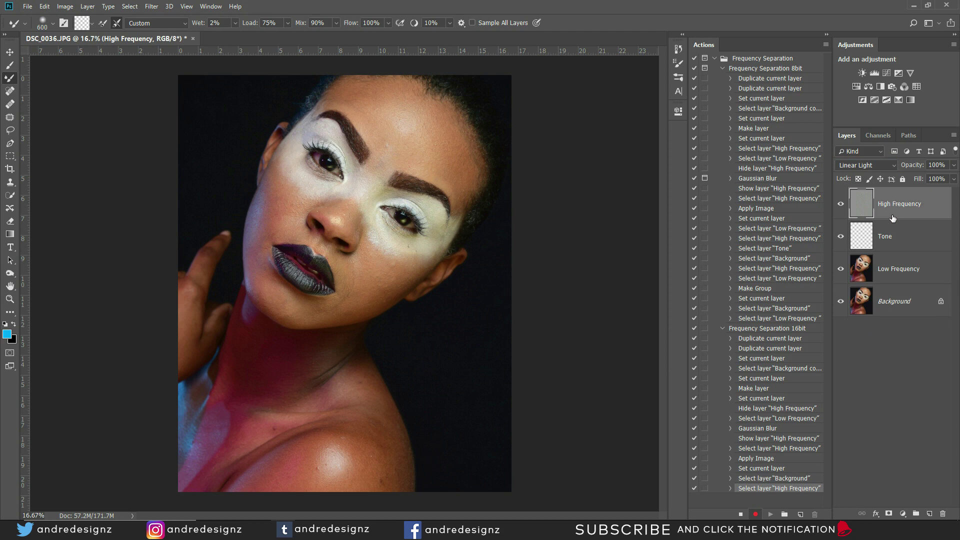
{"action": "left_click", "coordinate": [921, 275], "text": "shift"}
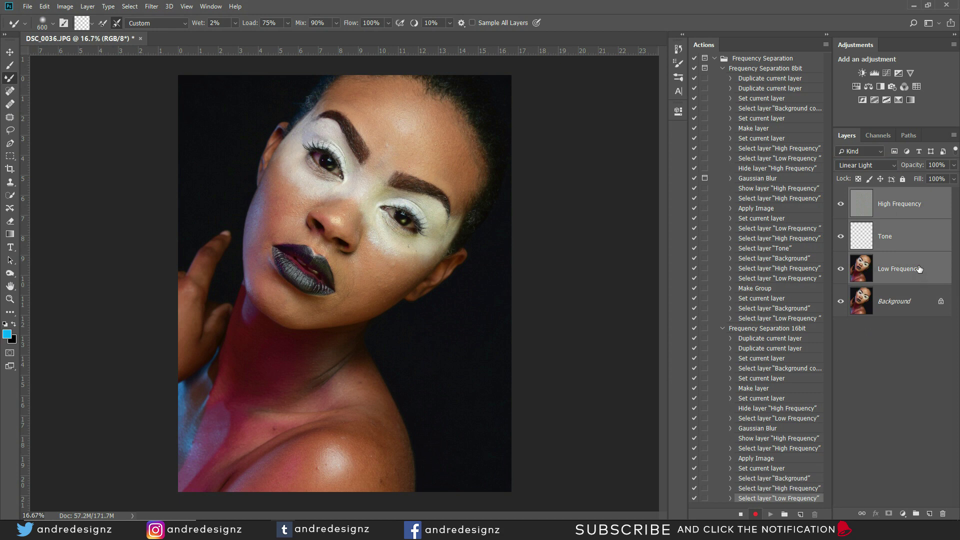
{"action": "key", "text": "ctrl+g"}
{"action": "double_click", "coordinate": [888, 195]}
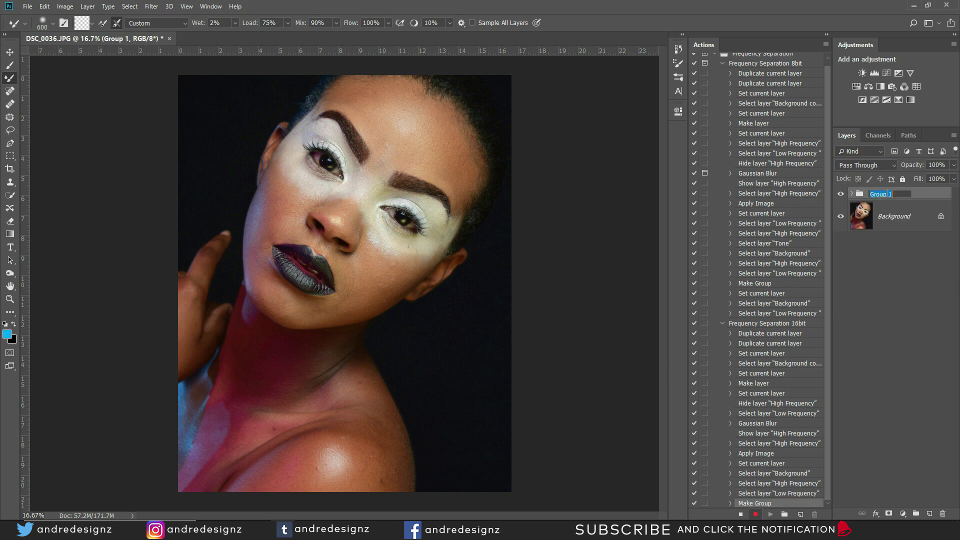
{"action": "type", "text": "High Frequency"}
{"action": "key", "text": "Return"}
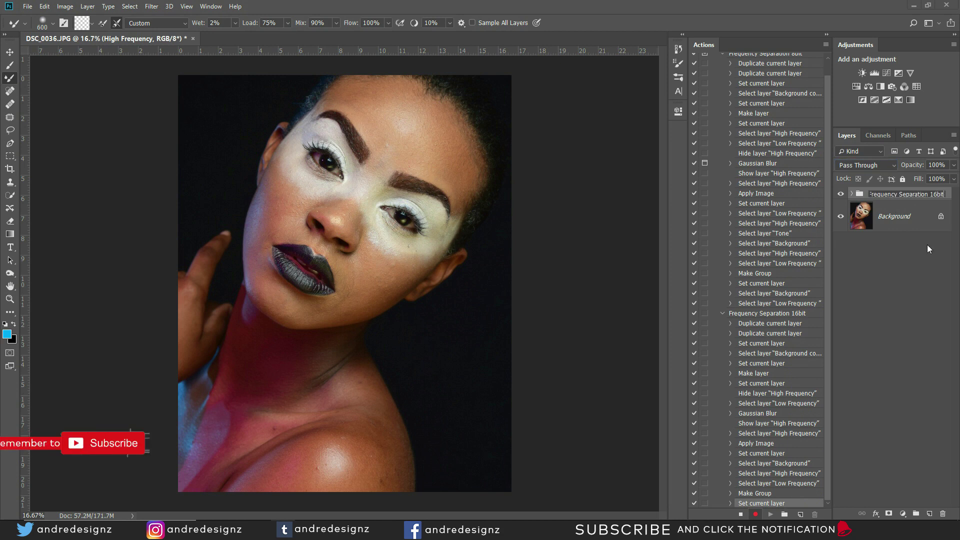
{"action": "left_click", "coordinate": [922, 289]}
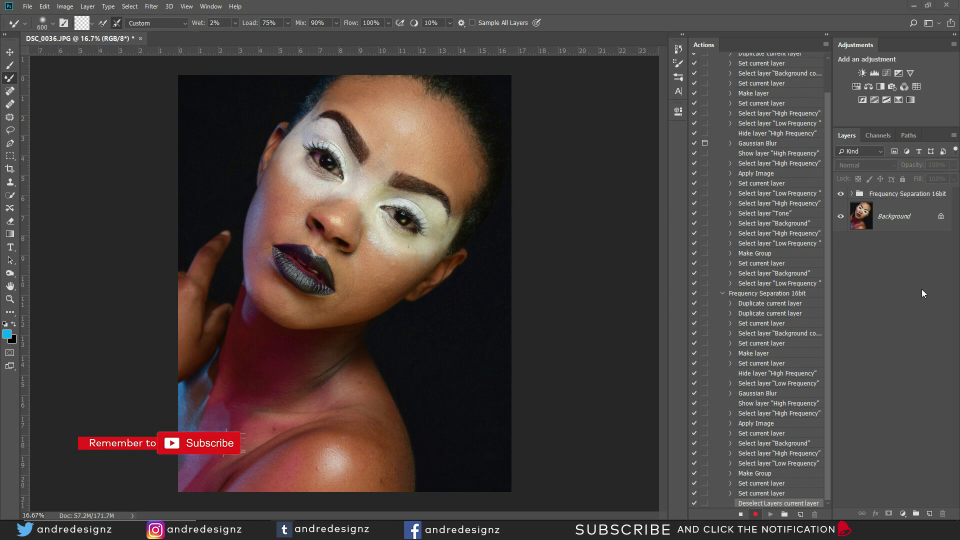
Expand the Frequency Separation 16bit group and select its Low Frequency layer
{"action": "left_click", "coordinate": [852, 194]}
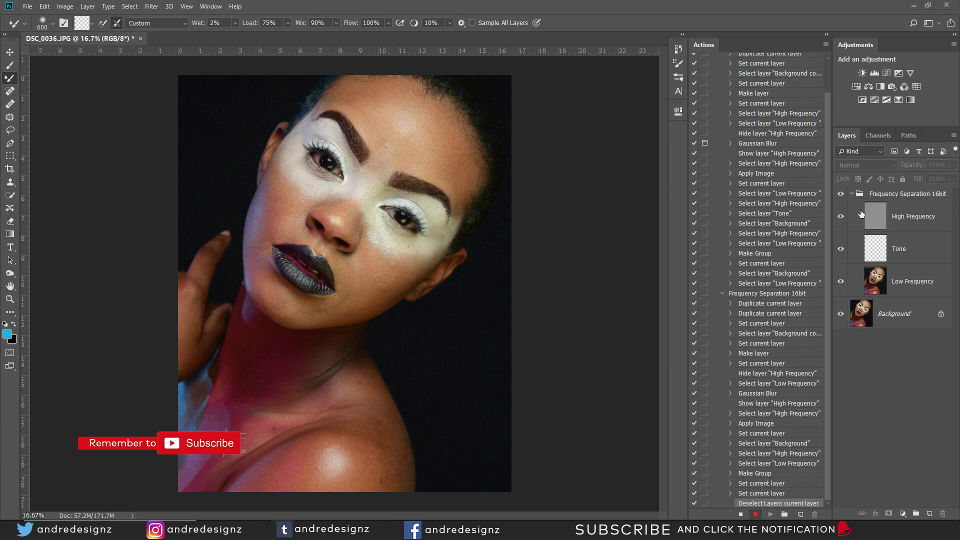
{"action": "left_click", "coordinate": [905, 286]}
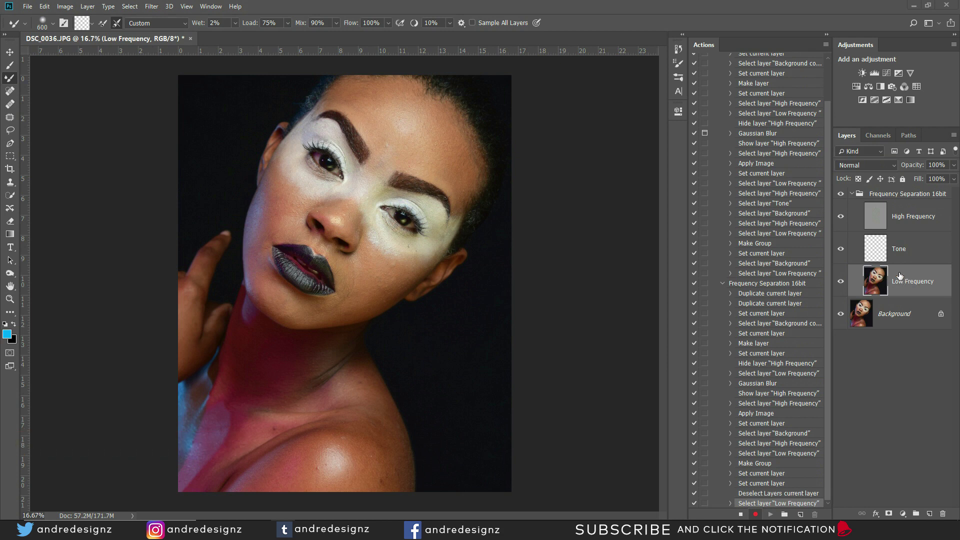
Collapse and reopen the Frequency Separation 16bit group, and select its Low Frequency layer again
{"action": "left_click", "coordinate": [852, 195]}
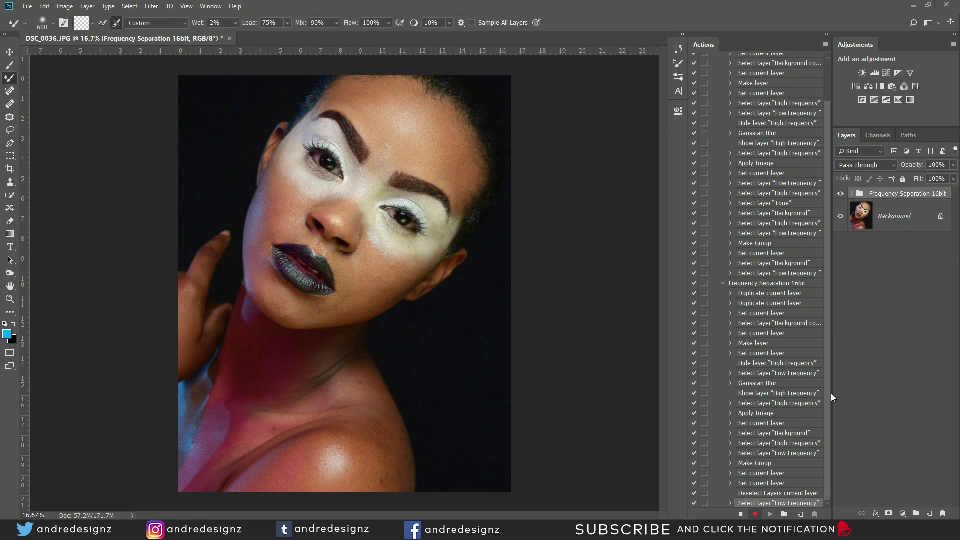
{"action": "left_click", "coordinate": [851, 194]}
{"action": "left_click", "coordinate": [897, 278]}
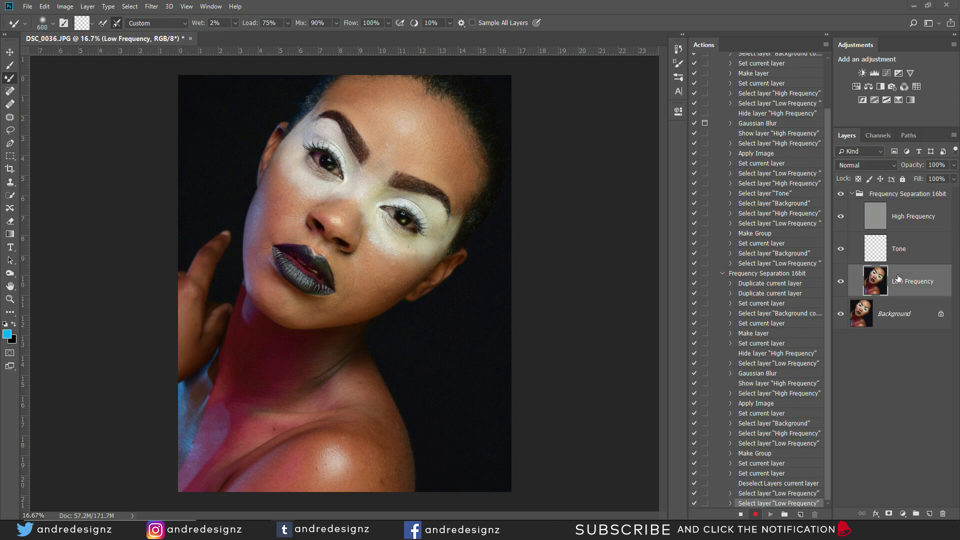
Stop recording the action and delete the Frequency Separation 16bit layer group, leaving only the Background layer
{"action": "left_click", "coordinate": [741, 515]}
{"action": "left_click", "coordinate": [852, 194]}
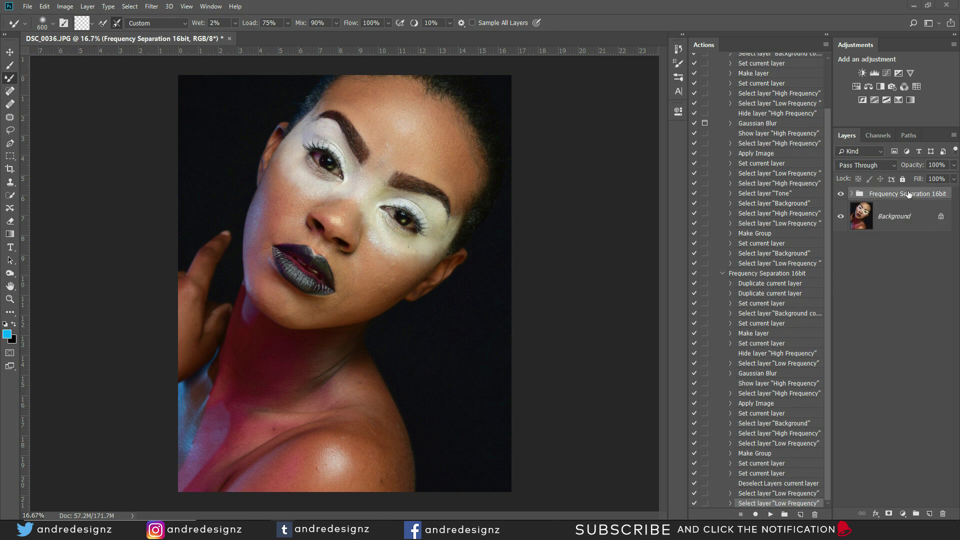
{"action": "key", "text": "Delete"}
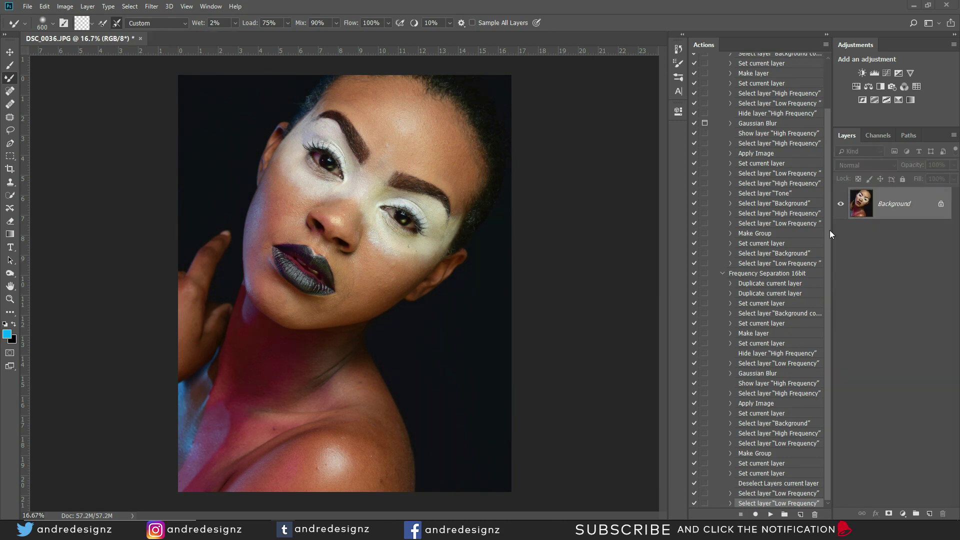
Collapse the Frequency Separation action set so that its recorded actions are hidden
{"action": "left_click_drag", "start_coordinate": [830, 115], "coordinate": [837, 46]}
{"action": "left_click", "coordinate": [715, 59]}
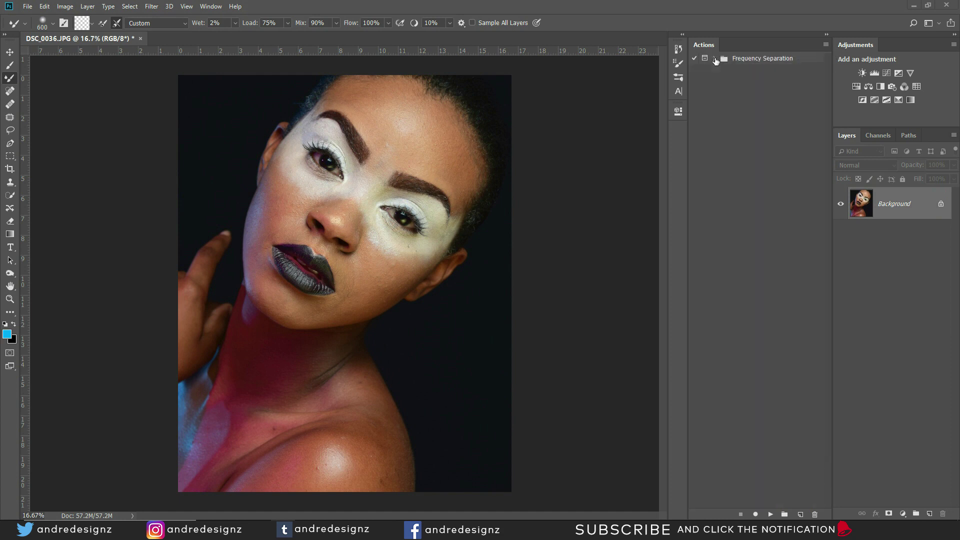
{"action": "left_click", "coordinate": [715, 59]}
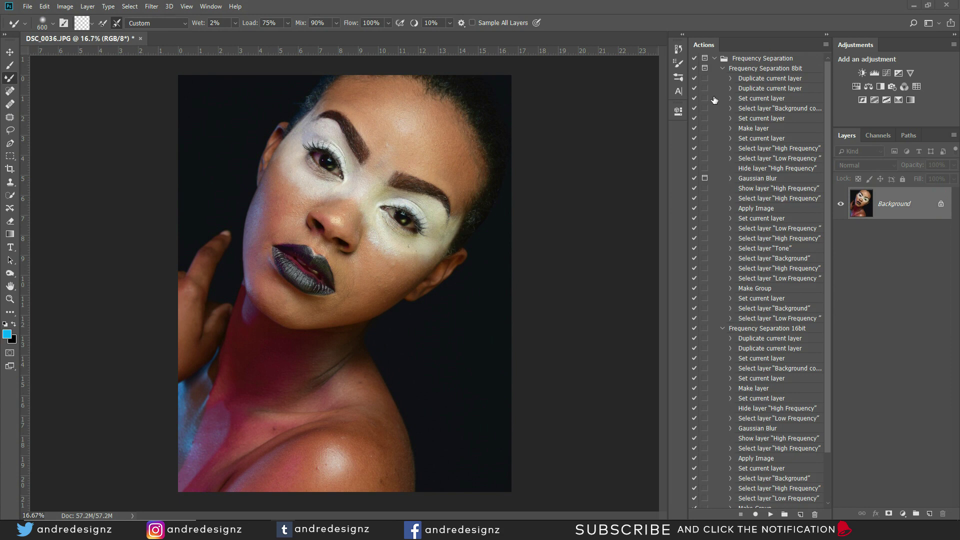
{"action": "left_click", "coordinate": [715, 59]}
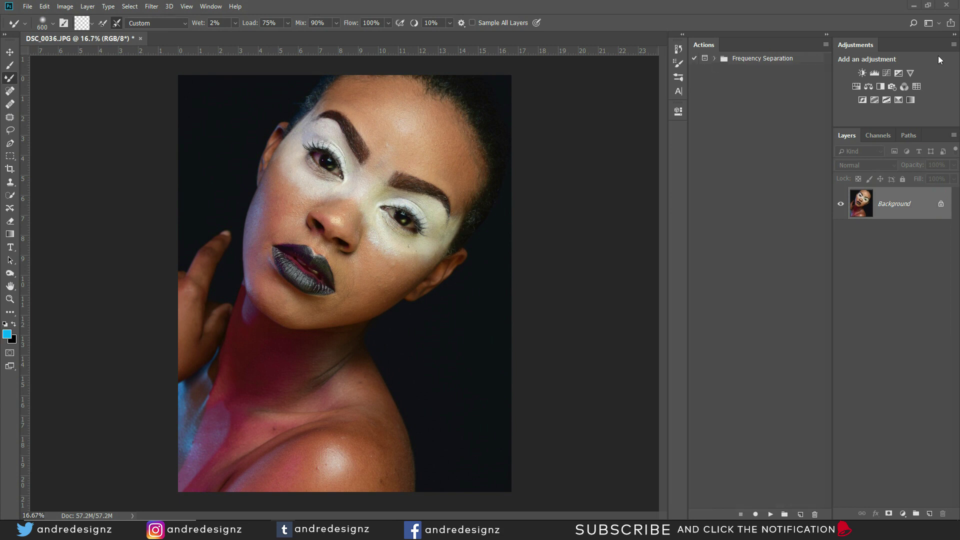
Switch the actions to Button Mode and narrow their display to a single column
{"action": "left_click", "coordinate": [825, 45]}
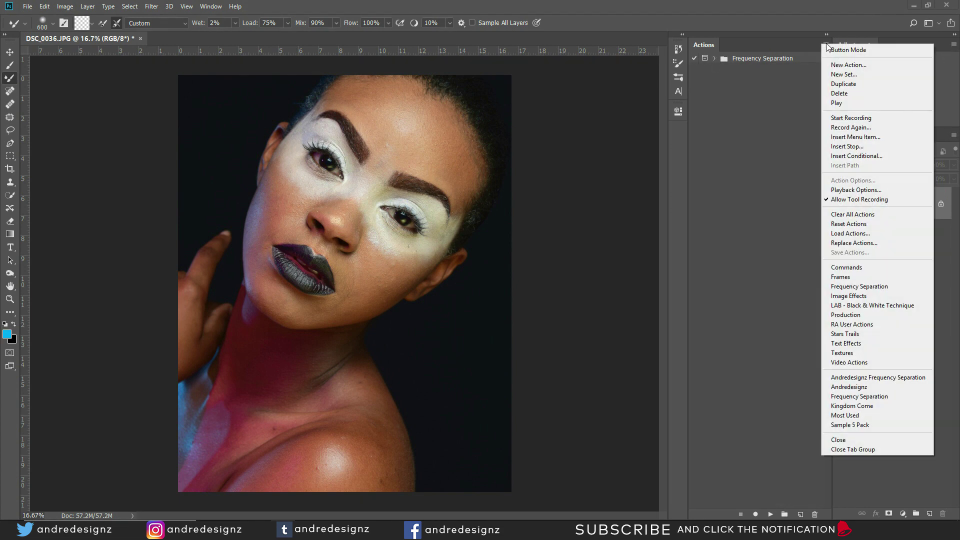
{"action": "left_click", "coordinate": [869, 52]}
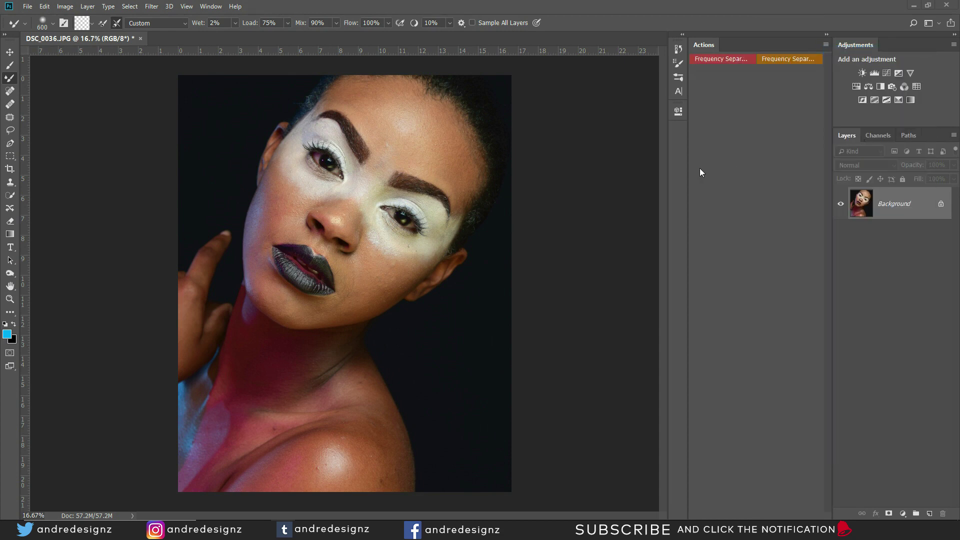
{"action": "left_click_drag", "start_coordinate": [688, 171], "coordinate": [729, 167]}
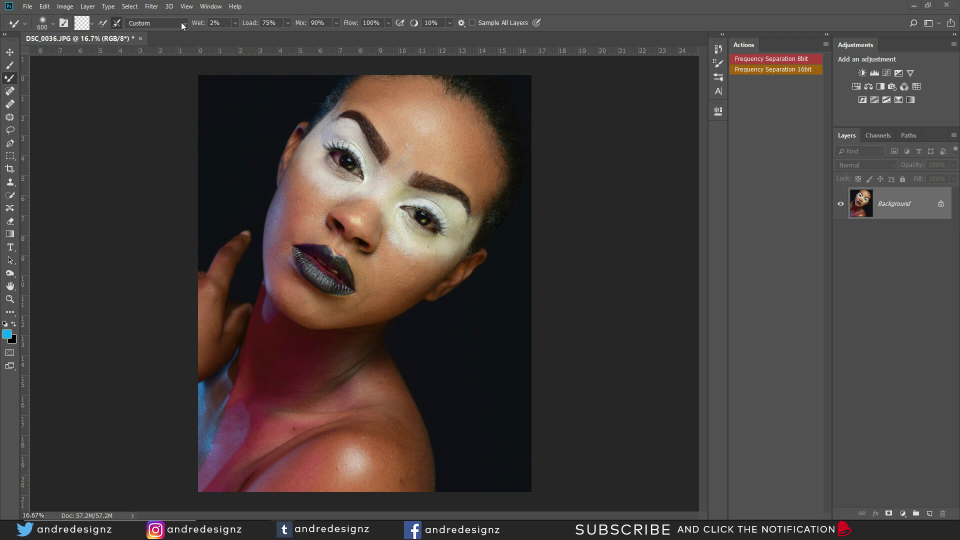
Convert the image to 16 Bits/Channel and run the Frequency Separation 16bit action on it
{"action": "left_click", "coordinate": [106, 7]}
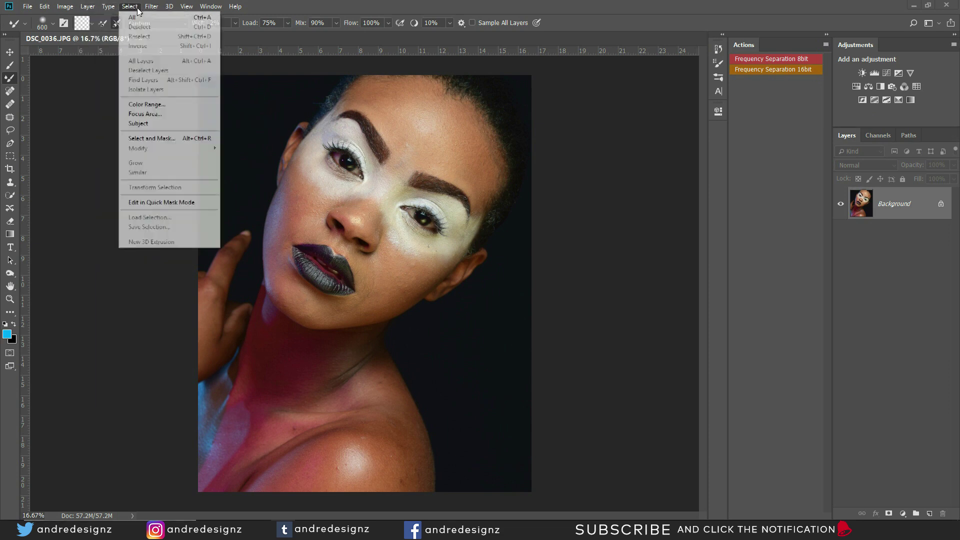
{"action": "mouse_move", "coordinate": [65, 7]}
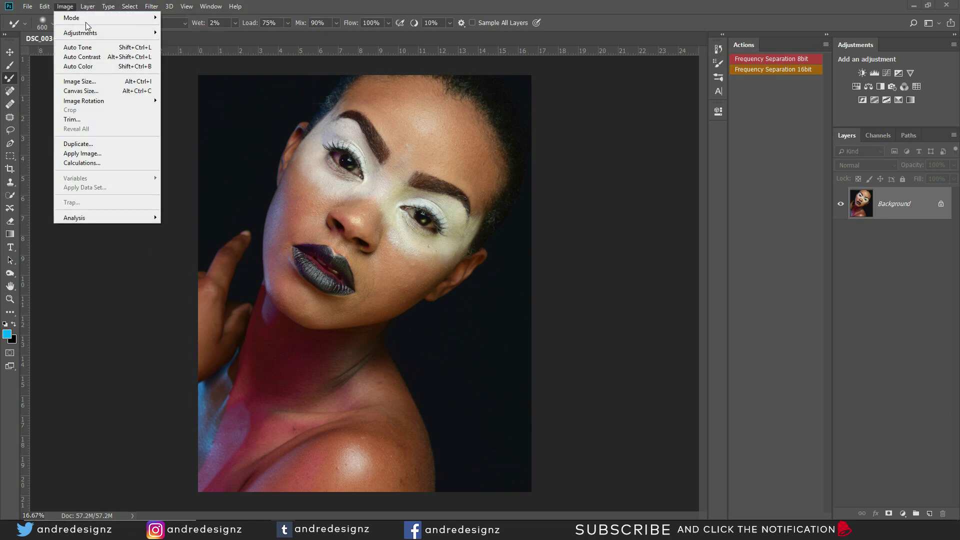
{"action": "mouse_move", "coordinate": [95, 19]}
{"action": "left_click", "coordinate": [189, 108]}
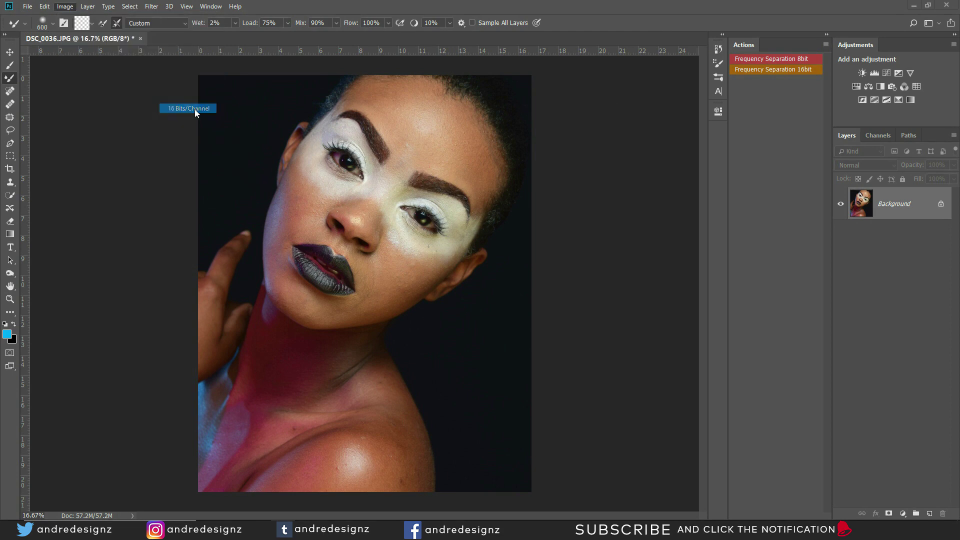
{"action": "left_click", "coordinate": [775, 69]}
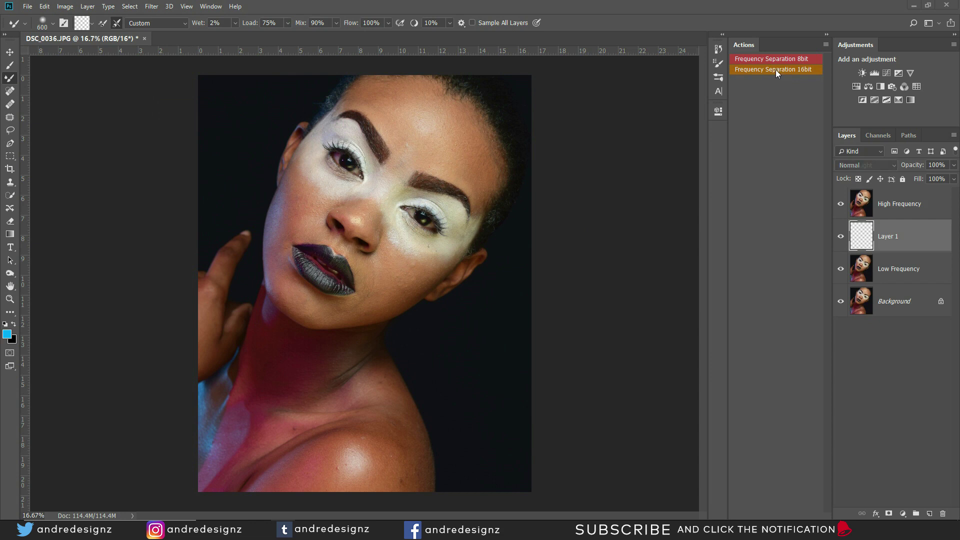